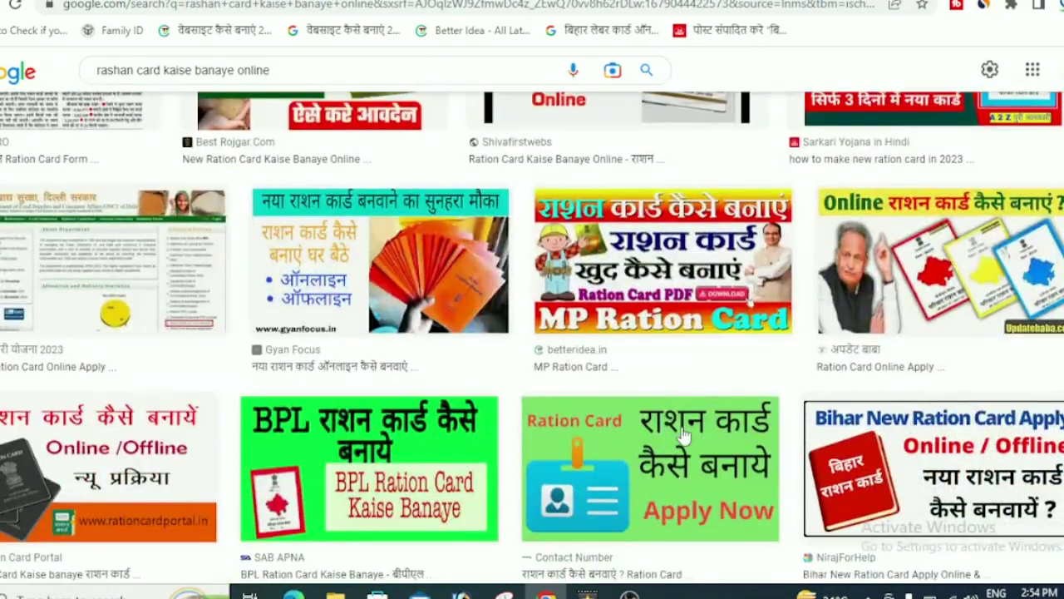
Step: Look through the image search results for making a ration card online
{"action": "scroll", "coordinate": [682, 434], "scroll_direction": "up", "scroll_amount": 1}
{"action": "scroll", "coordinate": [686, 439], "scroll_direction": "down", "scroll_amount": 1}
{"action": "scroll", "coordinate": [691, 445], "scroll_direction": "down", "scroll_amount": 8}
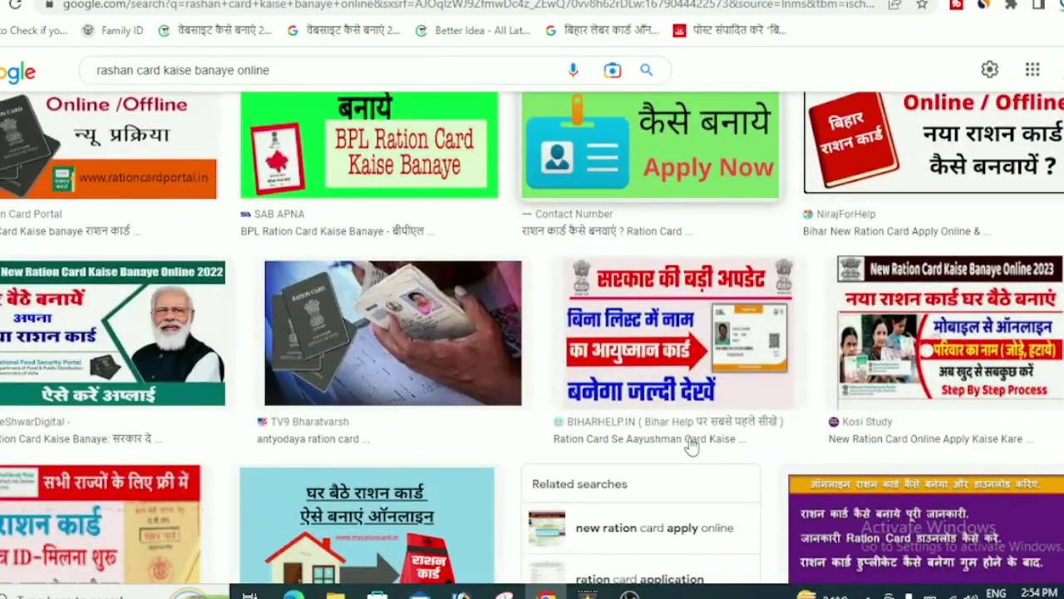
{"action": "scroll", "coordinate": [690, 447], "scroll_direction": "down", "scroll_amount": 3}
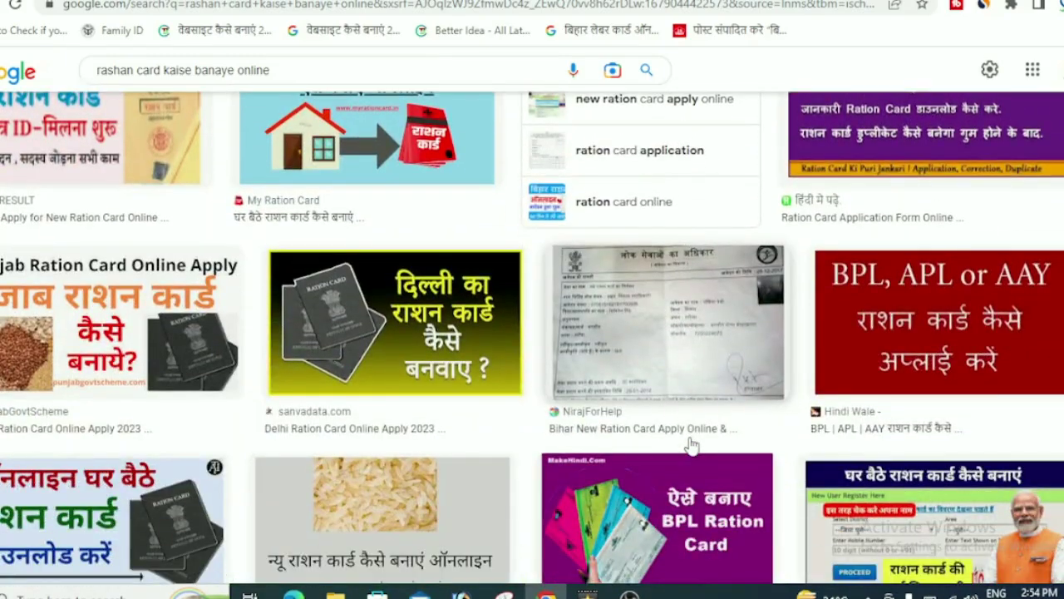
{"action": "scroll", "coordinate": [690, 447], "scroll_direction": "down", "scroll_amount": 4}
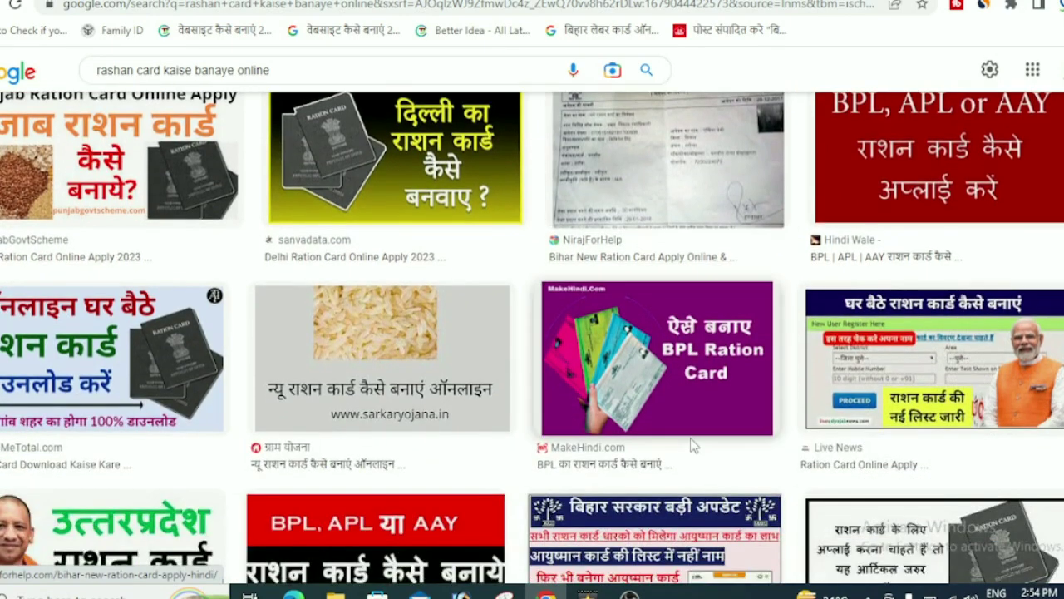
{"action": "scroll", "coordinate": [690, 447], "scroll_direction": "down", "scroll_amount": 1}
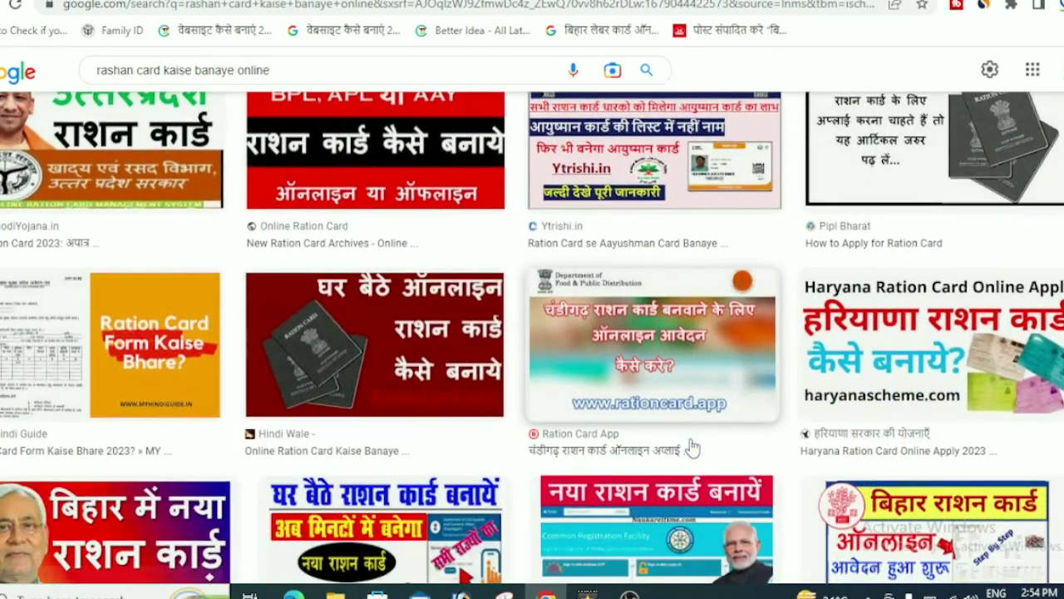
{"action": "scroll", "coordinate": [690, 447], "scroll_direction": "down", "scroll_amount": 2}
{"action": "scroll", "coordinate": [691, 446], "scroll_direction": "down", "scroll_amount": 1}
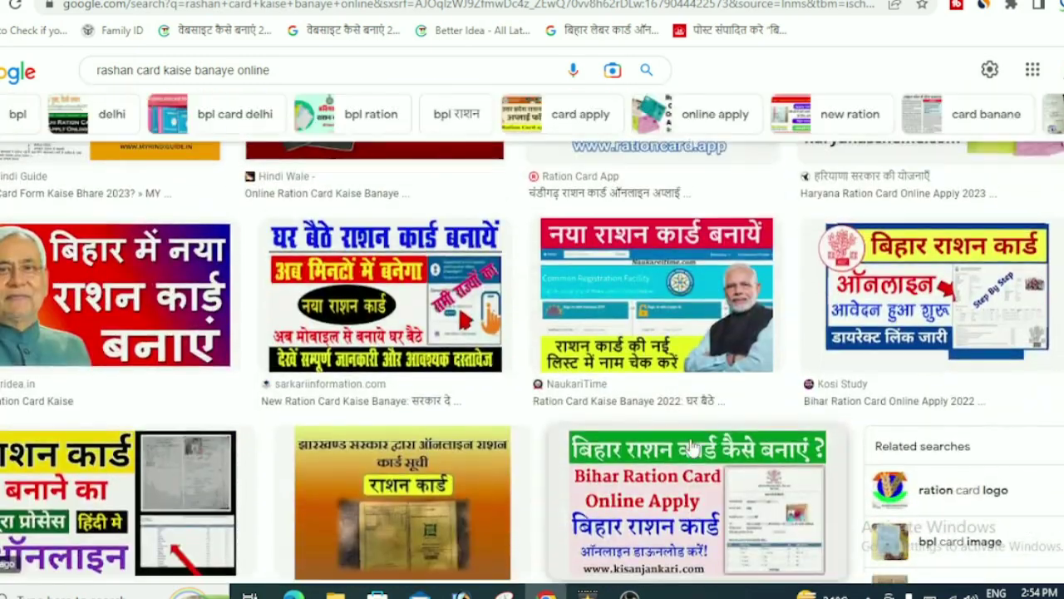
{"action": "scroll", "coordinate": [690, 446], "scroll_direction": "down", "scroll_amount": 7}
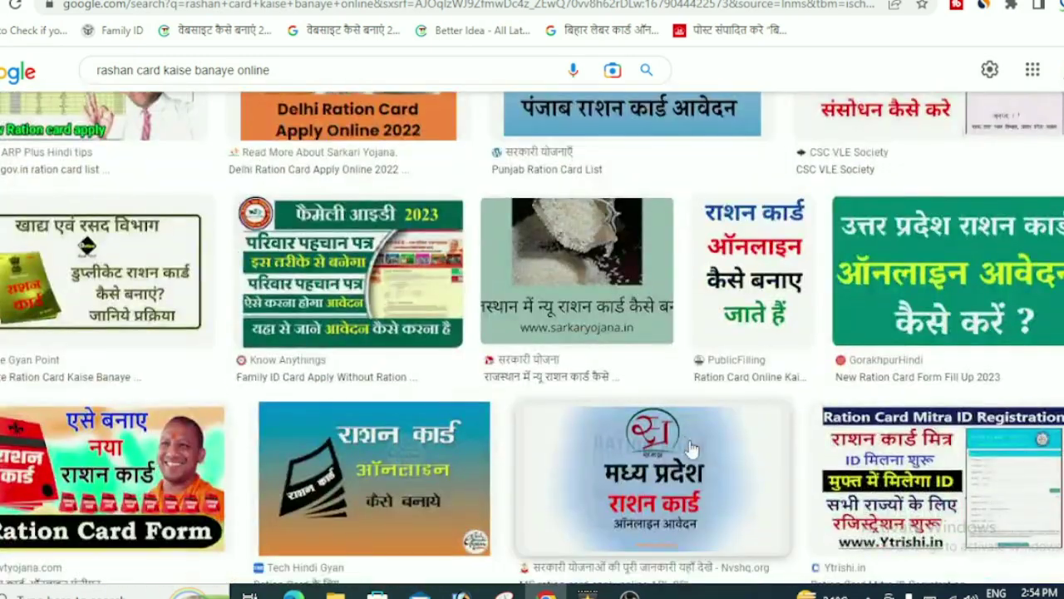
{"action": "scroll", "coordinate": [691, 447], "scroll_direction": "up", "scroll_amount": 10}
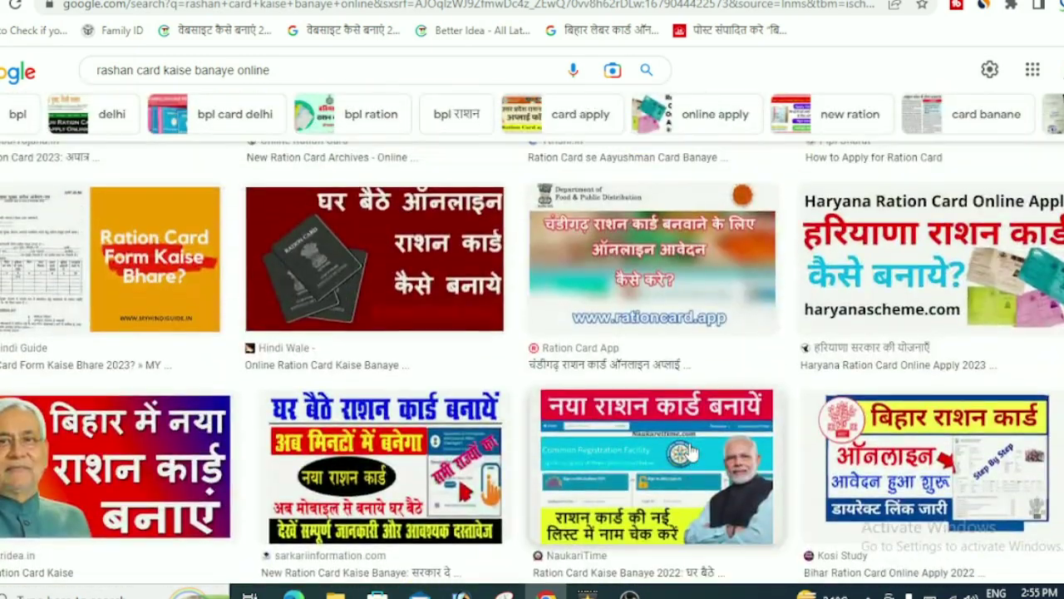
{"action": "scroll", "coordinate": [690, 449], "scroll_direction": "down", "scroll_amount": 9}
{"action": "scroll", "coordinate": [690, 449], "scroll_direction": "up", "scroll_amount": 5}
{"action": "scroll", "coordinate": [689, 450], "scroll_direction": "up", "scroll_amount": 9}
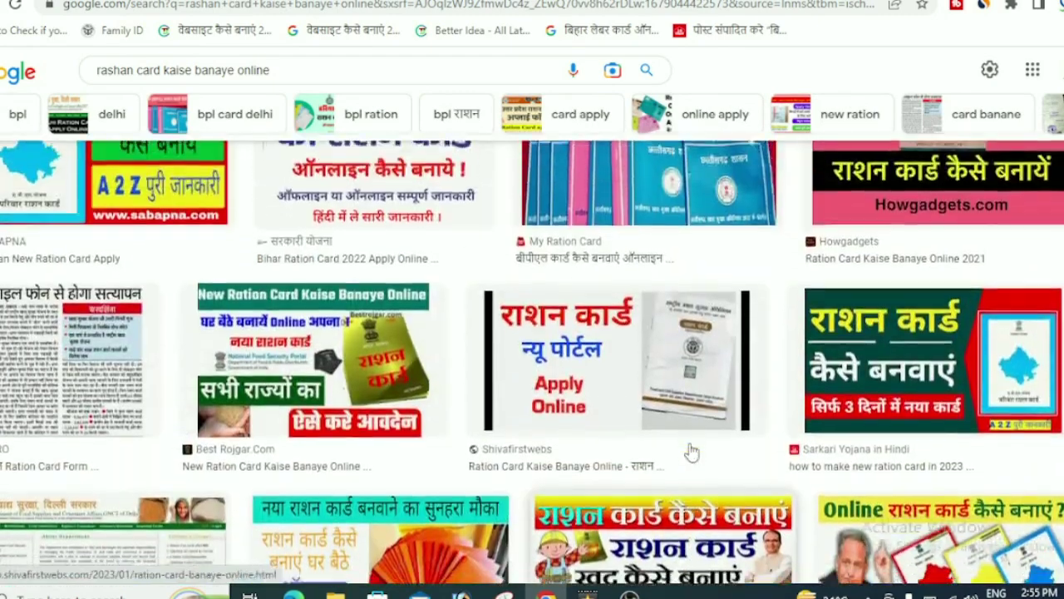
{"action": "scroll", "coordinate": [690, 449], "scroll_direction": "up", "scroll_amount": 5}
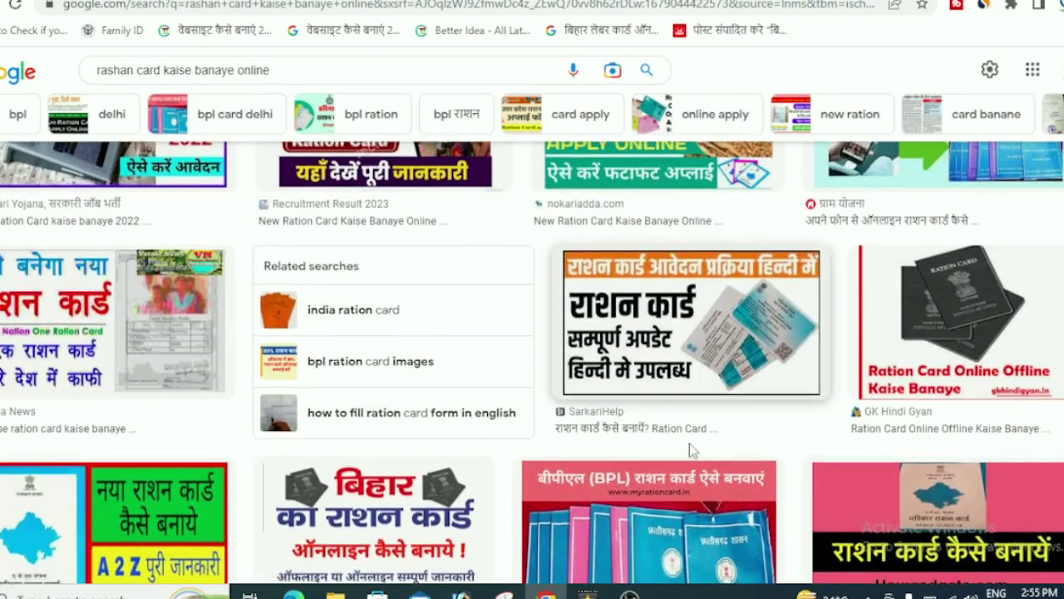
{"action": "scroll", "coordinate": [690, 450], "scroll_direction": "up", "scroll_amount": 8}
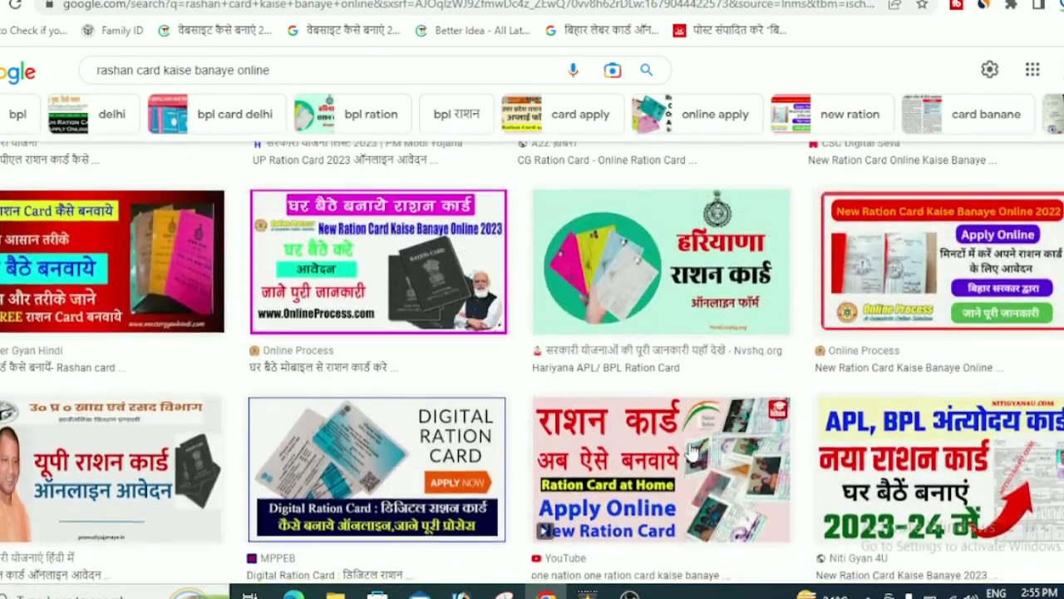
{"action": "scroll", "coordinate": [690, 450], "scroll_direction": "down", "scroll_amount": 8}
{"action": "scroll", "coordinate": [690, 450], "scroll_direction": "up", "scroll_amount": 1}
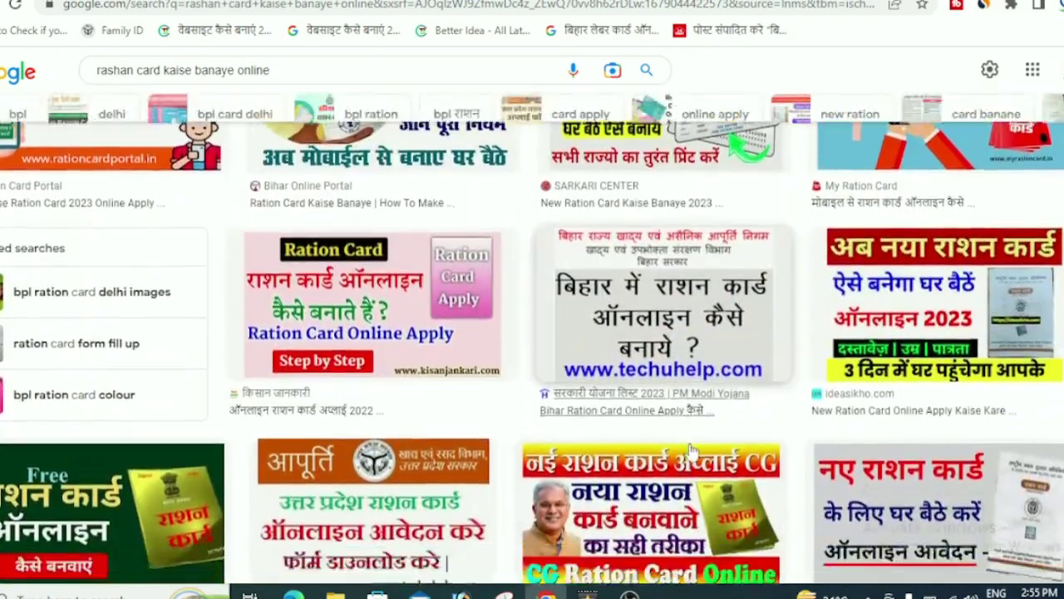
{"action": "scroll", "coordinate": [690, 450], "scroll_direction": "up", "scroll_amount": 10}
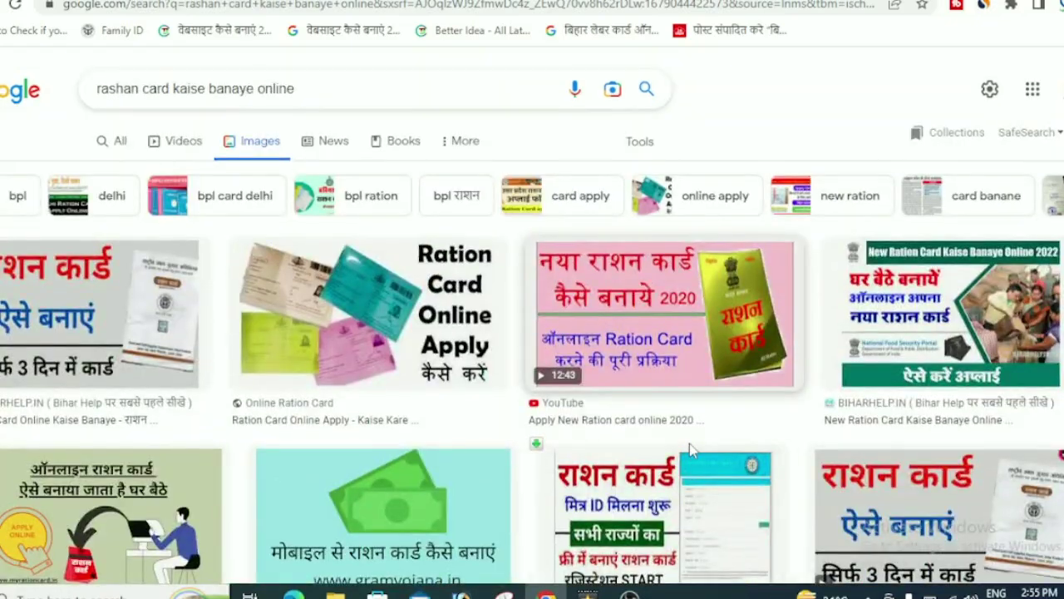
{"action": "scroll", "coordinate": [691, 450], "scroll_direction": "down", "scroll_amount": 3}
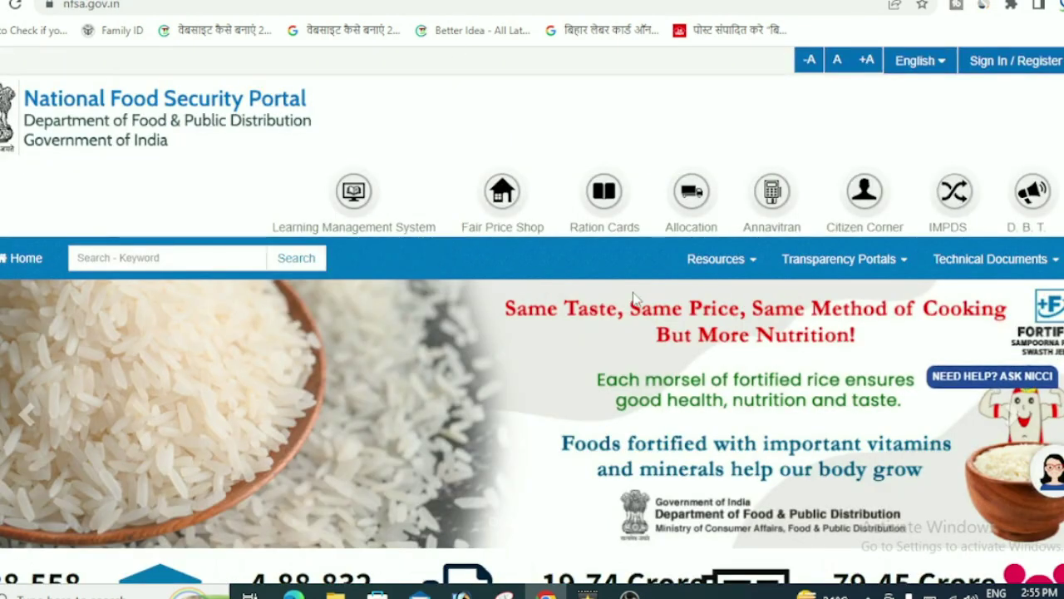
Step: Look over the National Food Security Portal home page and open its public login page
{"action": "mouse_move", "coordinate": [506, 215]}
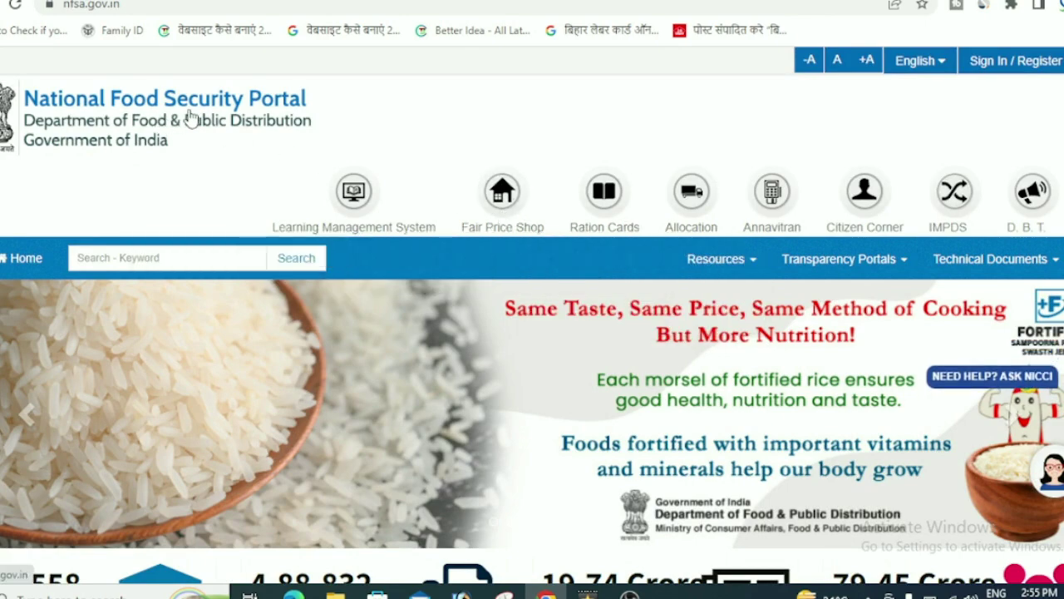
{"action": "scroll", "coordinate": [501, 188], "scroll_direction": "down", "scroll_amount": 3}
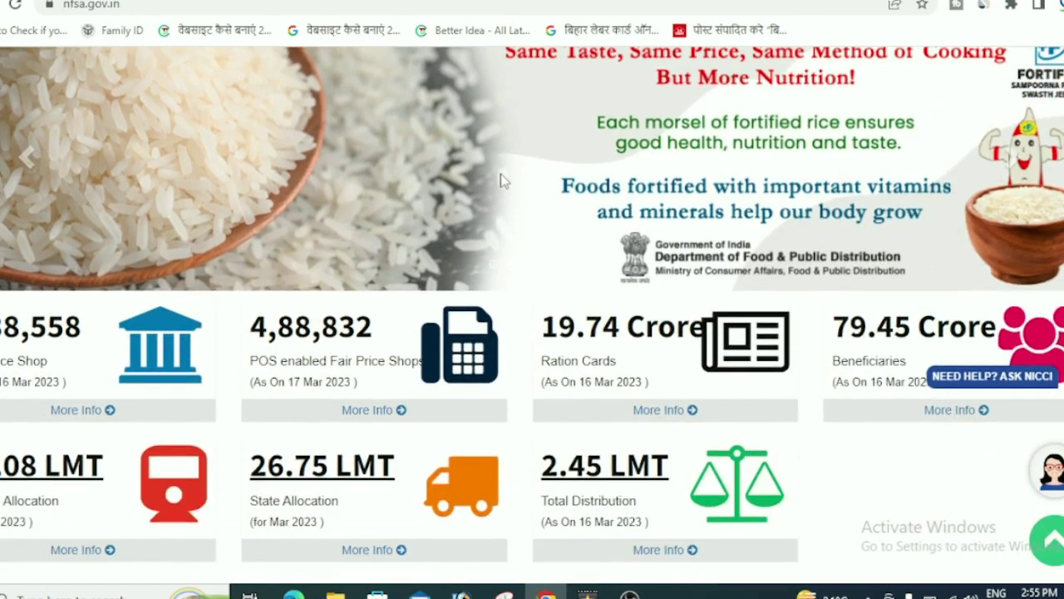
{"action": "scroll", "coordinate": [501, 193], "scroll_direction": "up", "scroll_amount": 3}
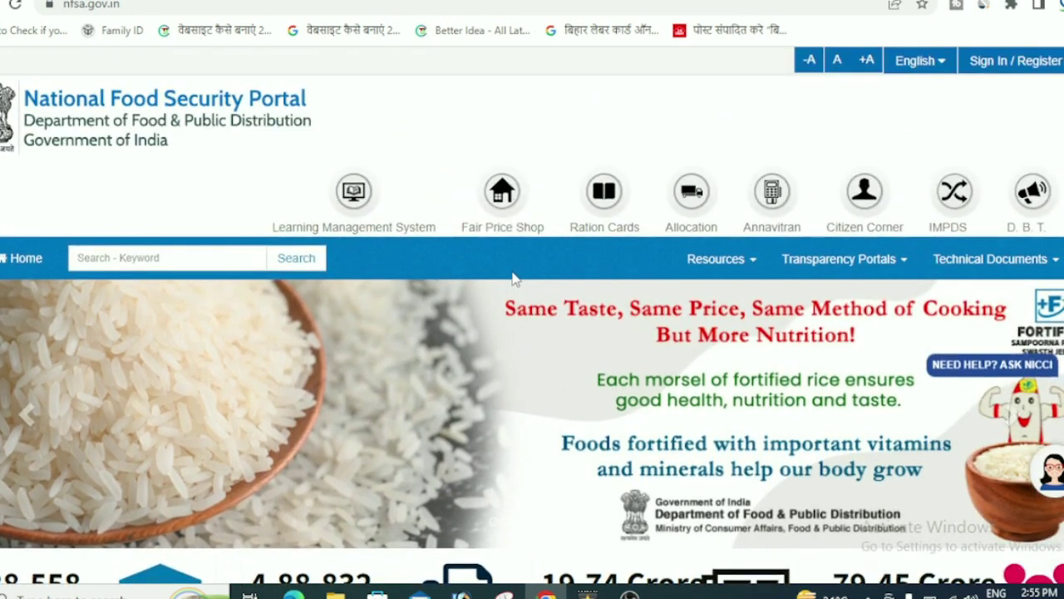
{"action": "scroll", "coordinate": [475, 354], "scroll_direction": "down", "scroll_amount": 3}
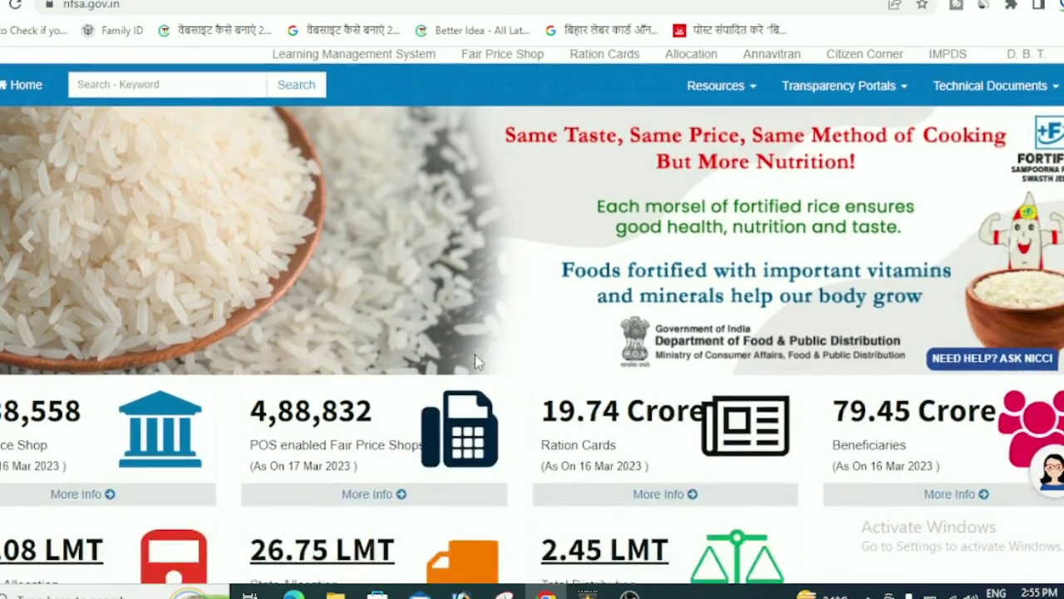
{"action": "scroll", "coordinate": [518, 332], "scroll_direction": "up", "scroll_amount": 3}
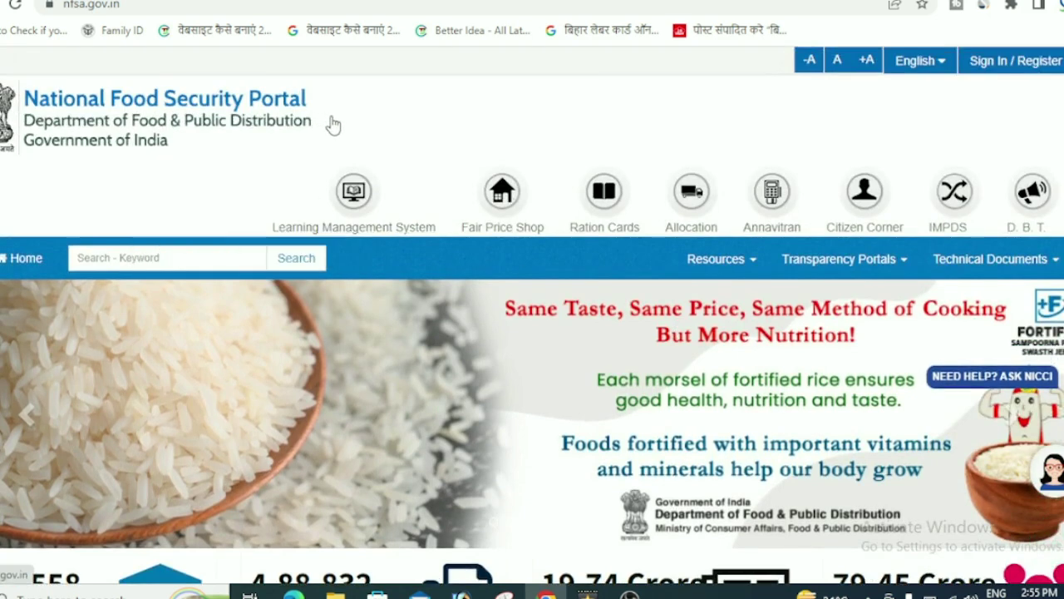
{"action": "left_click", "coordinate": [1016, 61]}
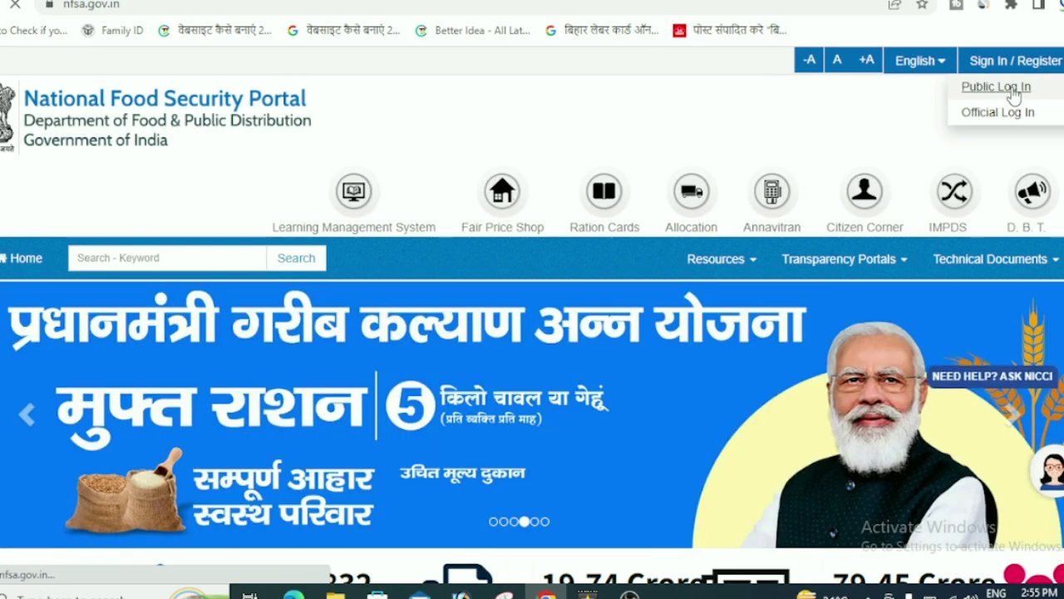
{"action": "left_click", "coordinate": [996, 87]}
Step: Review the Login Id sign-in fields and open the sign-up form for new users
{"action": "scroll", "coordinate": [865, 200], "scroll_direction": "down", "scroll_amount": 2}
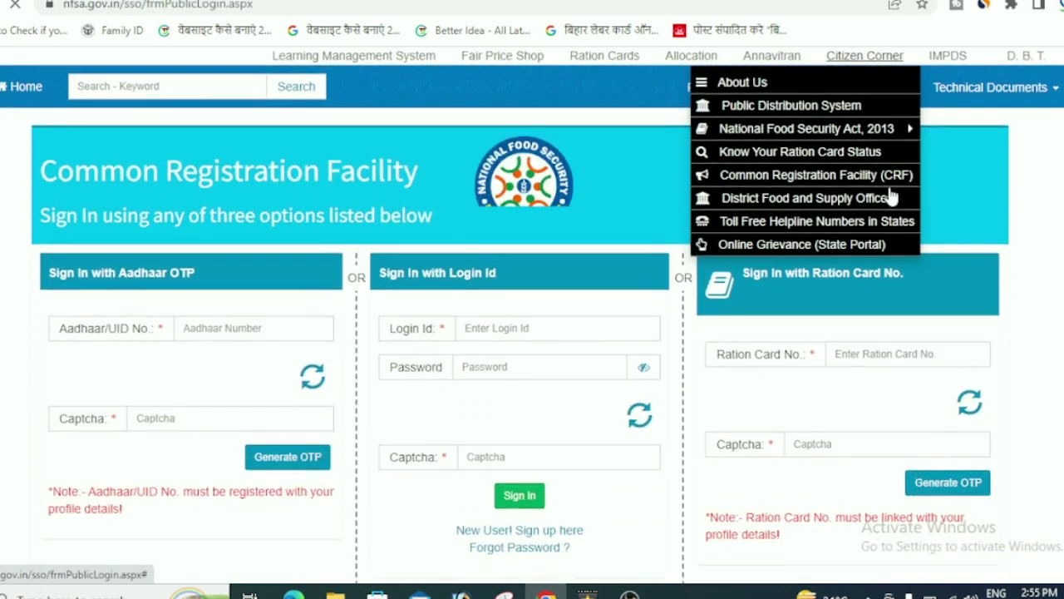
{"action": "scroll", "coordinate": [469, 275], "scroll_direction": "down", "scroll_amount": 2}
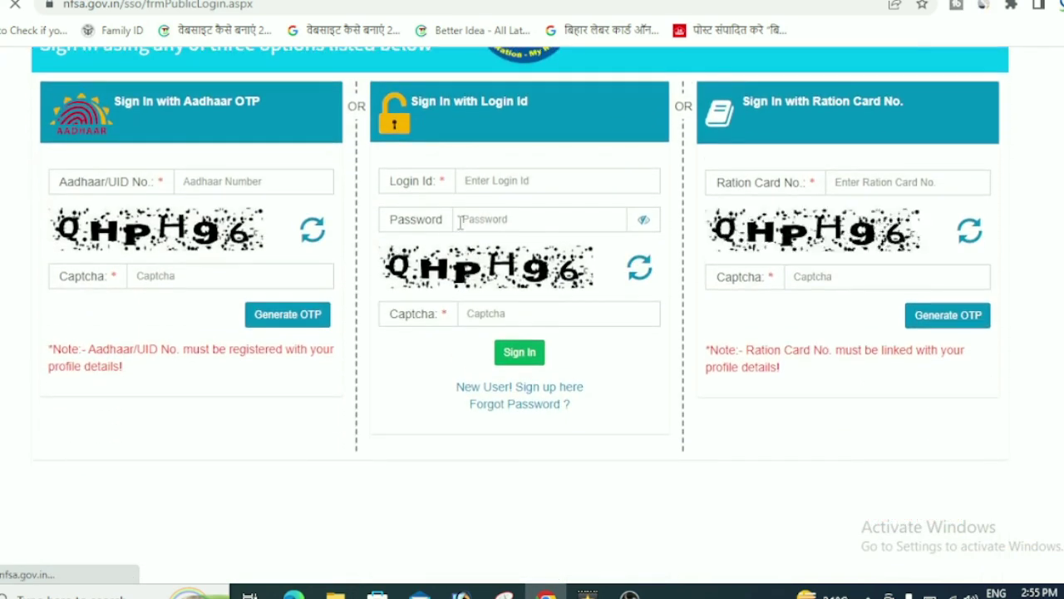
{"action": "left_click", "coordinate": [532, 183]}
{"action": "left_click", "coordinate": [537, 221]}
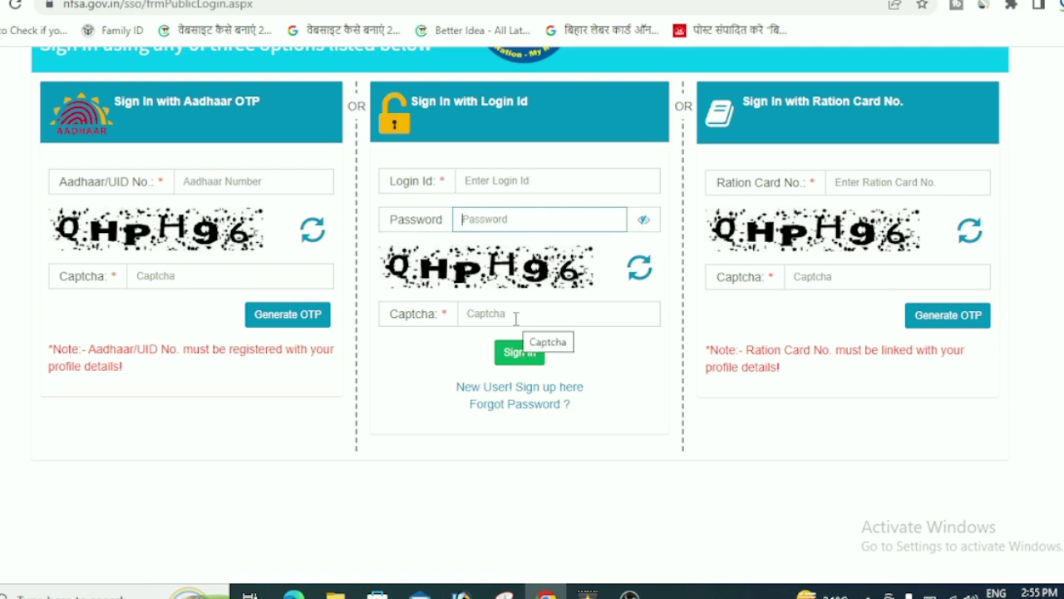
{"action": "left_click", "coordinate": [499, 387]}
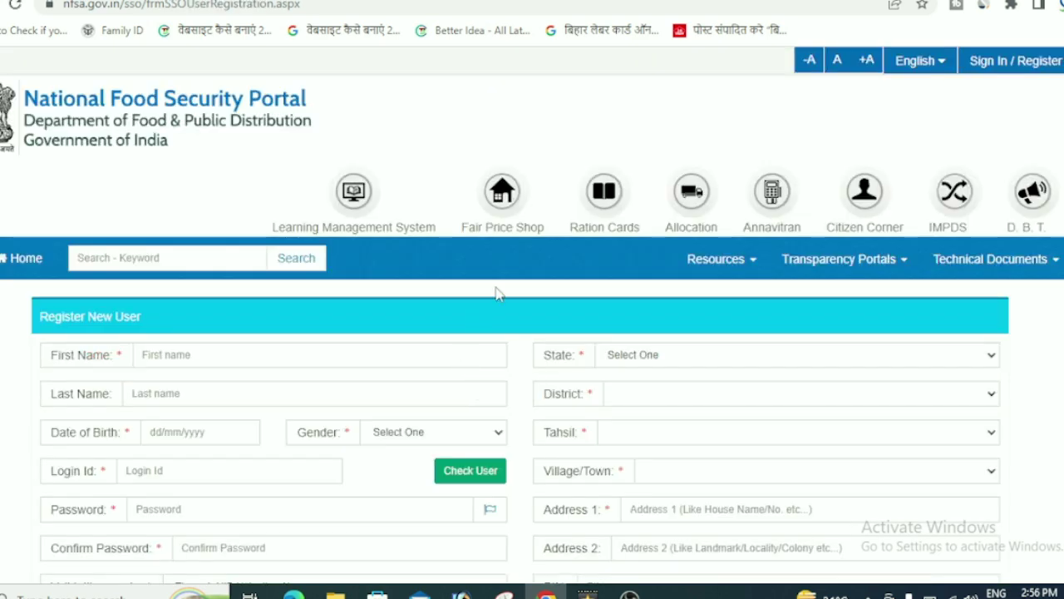
Step: Visit the first name, last name and date of birth fields of the registration form and set the gender to Male
{"action": "scroll", "coordinate": [509, 281], "scroll_direction": "down", "scroll_amount": 1}
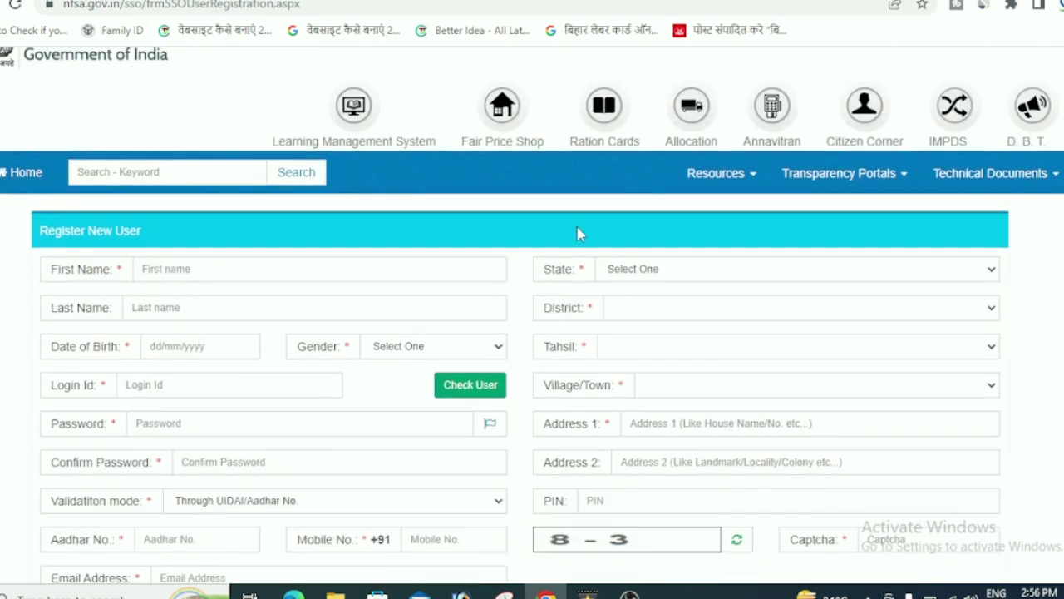
{"action": "scroll", "coordinate": [580, 222], "scroll_direction": "down", "scroll_amount": 1}
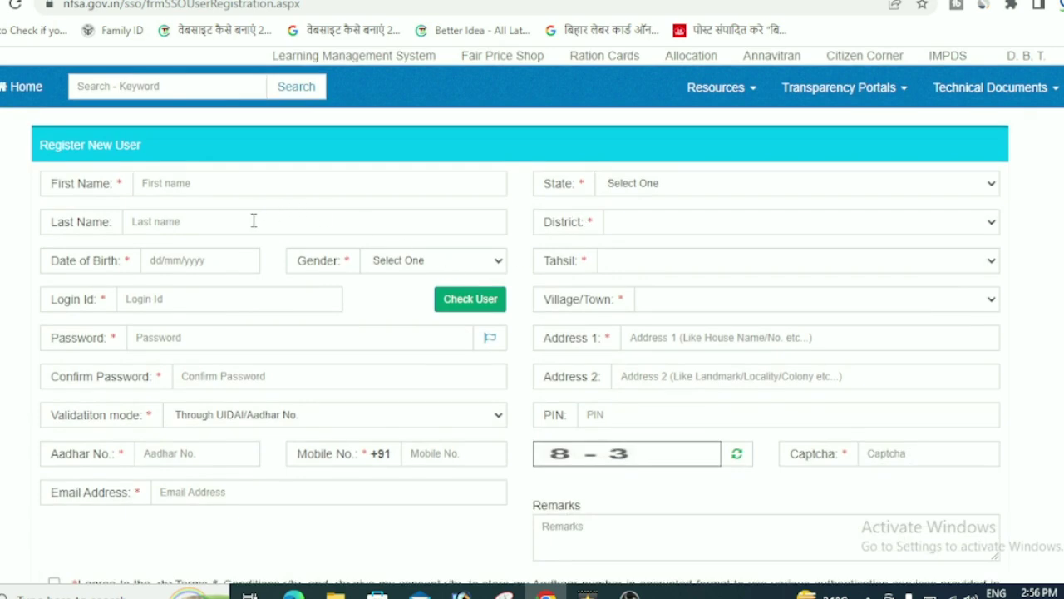
{"action": "left_click", "coordinate": [208, 185]}
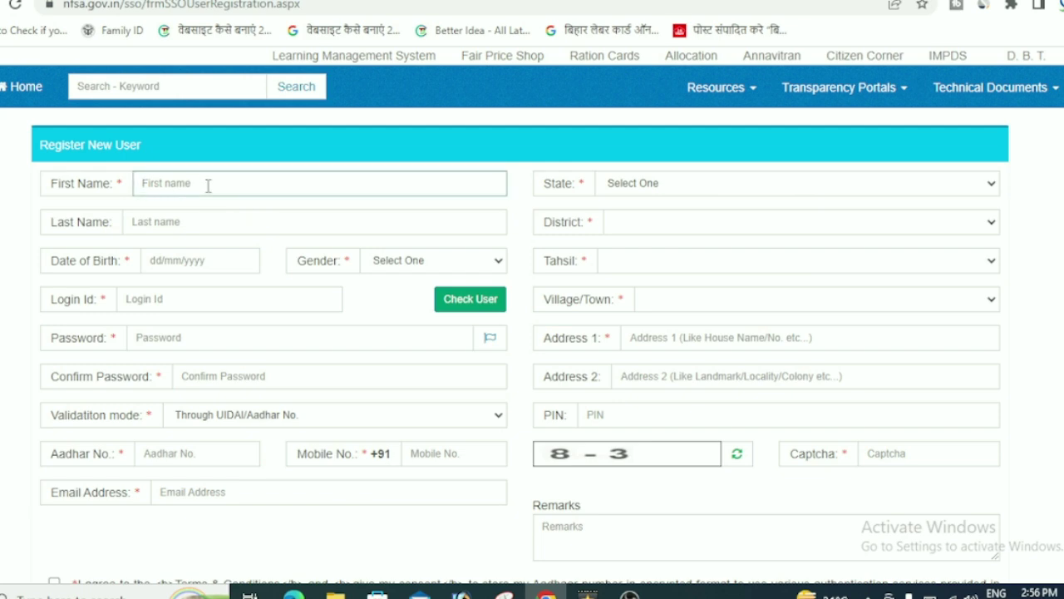
{"action": "left_click", "coordinate": [195, 227]}
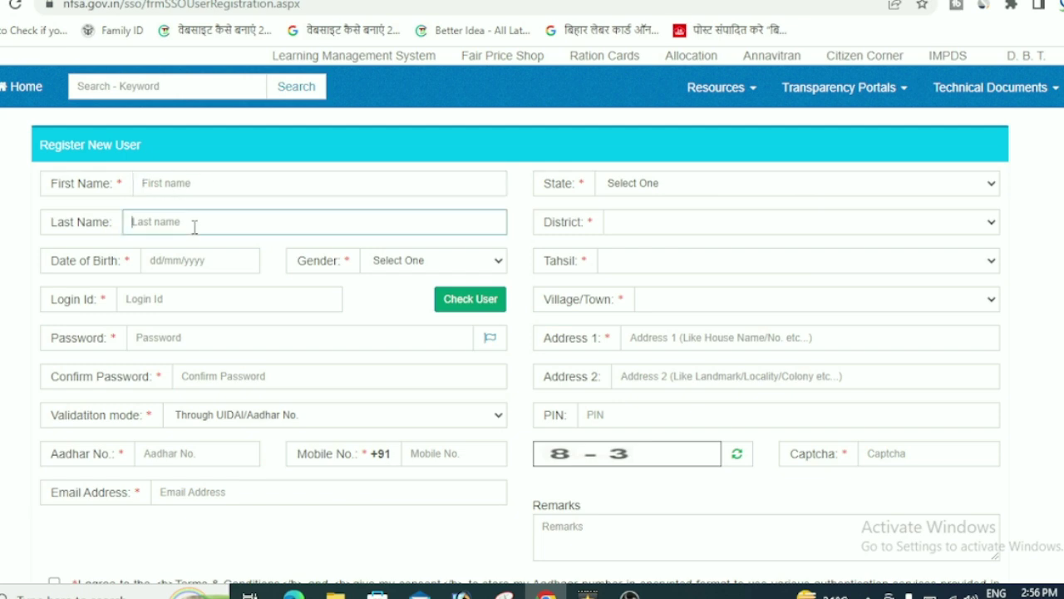
{"action": "left_click", "coordinate": [214, 261]}
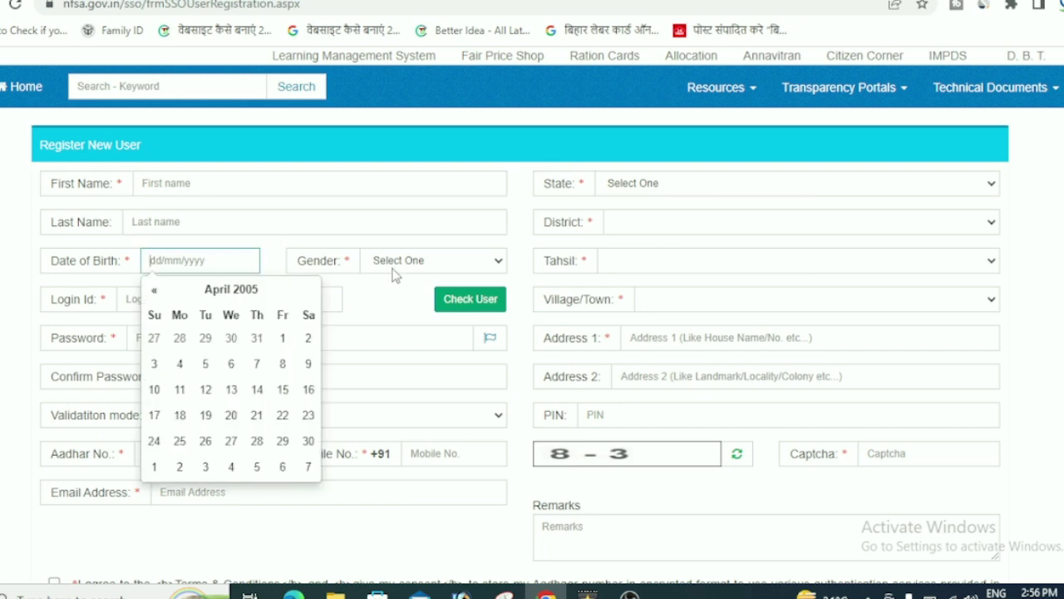
{"action": "left_click", "coordinate": [416, 263]}
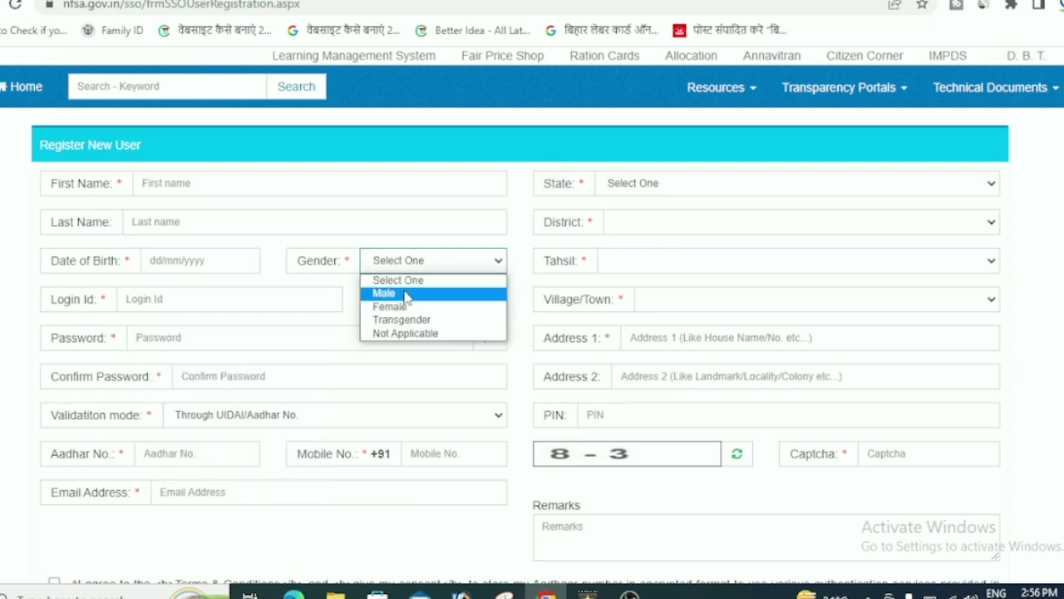
{"action": "left_click", "coordinate": [394, 292]}
Step: Visit the Login Id field and select Through UIDAI/Aadhar No. as the validation mode
{"action": "left_click", "coordinate": [185, 301]}
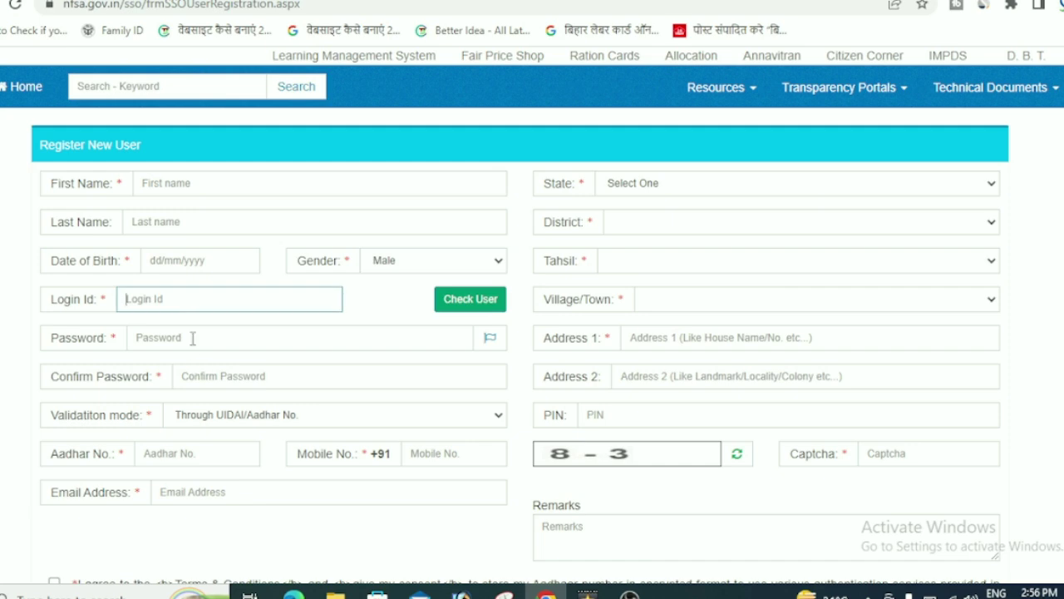
{"action": "scroll", "coordinate": [250, 328], "scroll_direction": "down", "scroll_amount": 2}
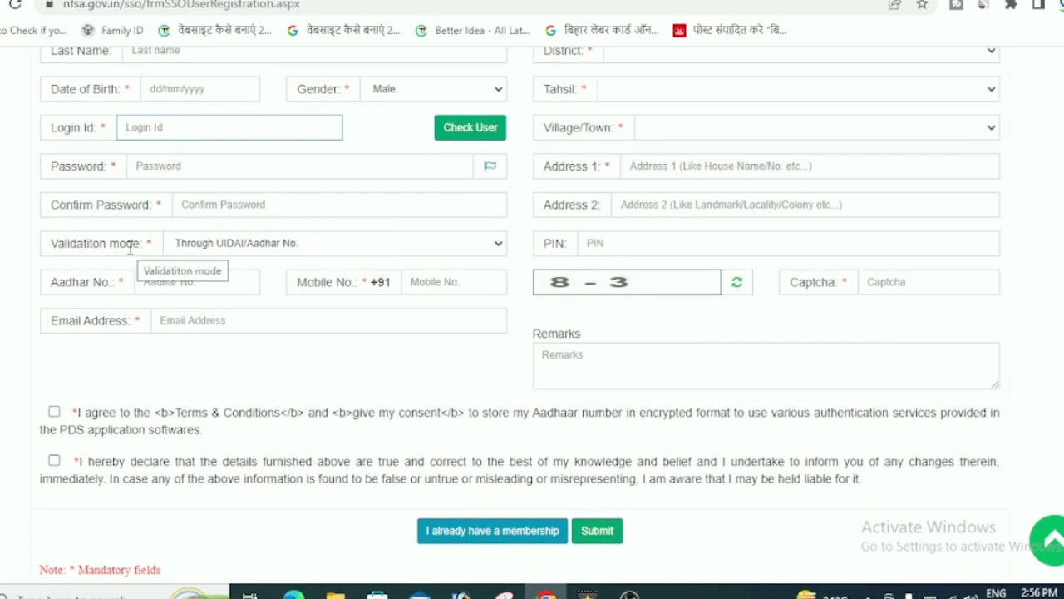
{"action": "left_click", "coordinate": [336, 245]}
{"action": "left_click", "coordinate": [338, 257]}
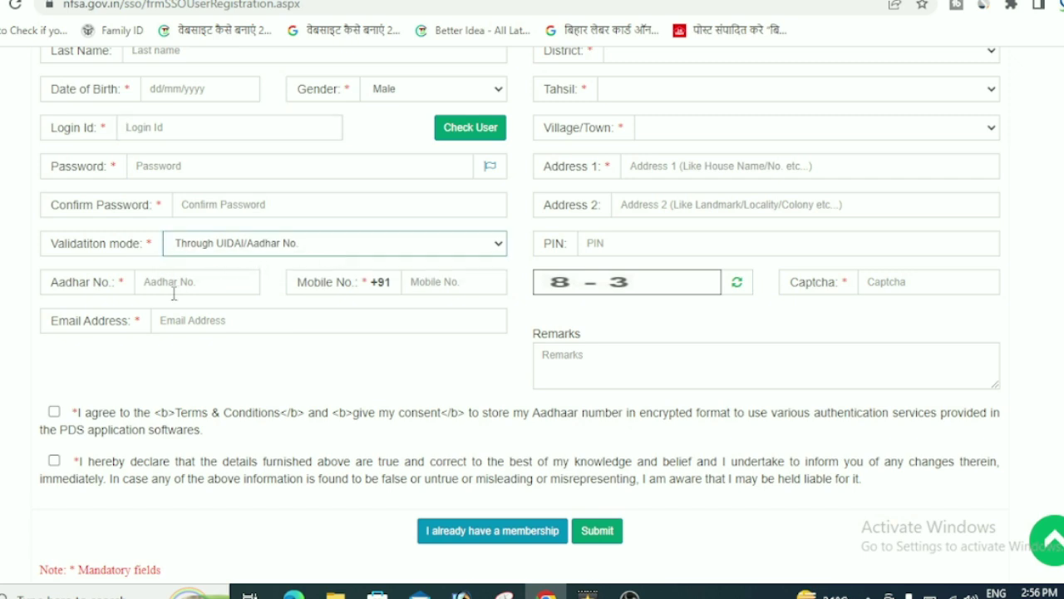
Step: Visit the Aadhar number, mobile number and email address fields of the registration form
{"action": "left_click", "coordinate": [142, 281]}
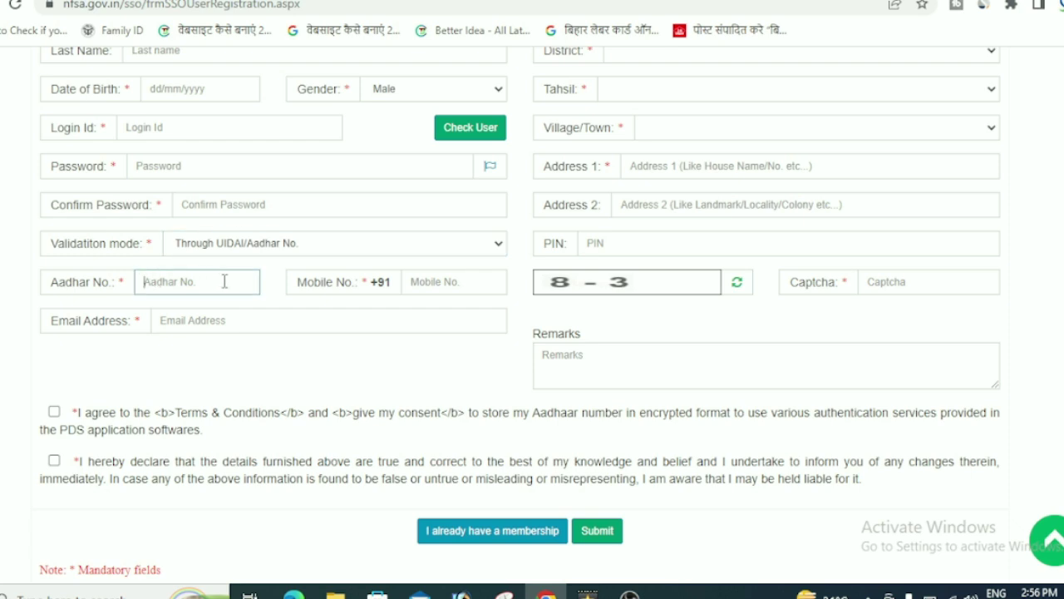
{"action": "left_click", "coordinate": [484, 285]}
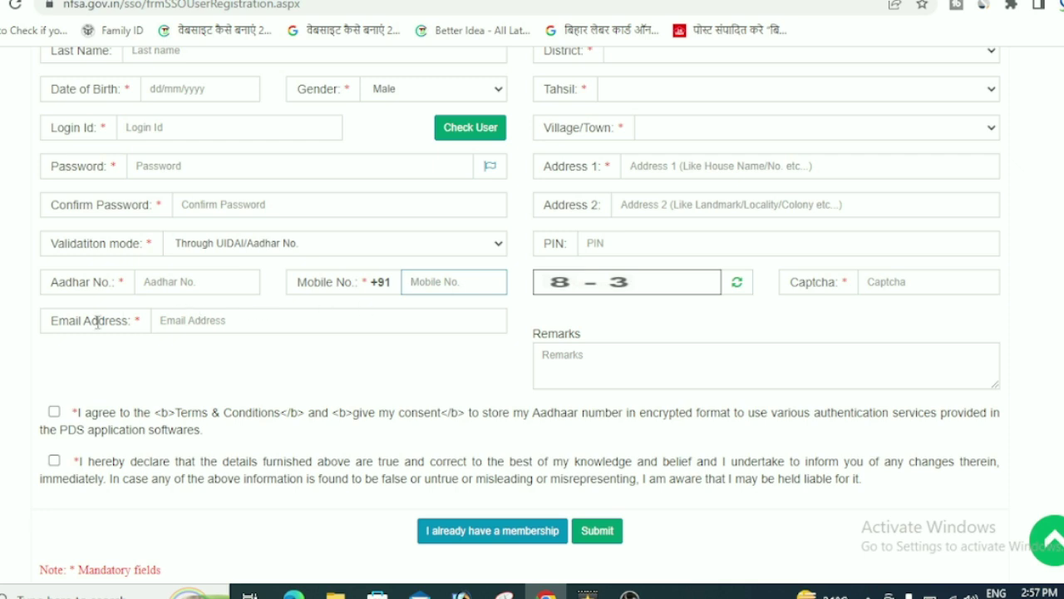
{"action": "left_click", "coordinate": [274, 325]}
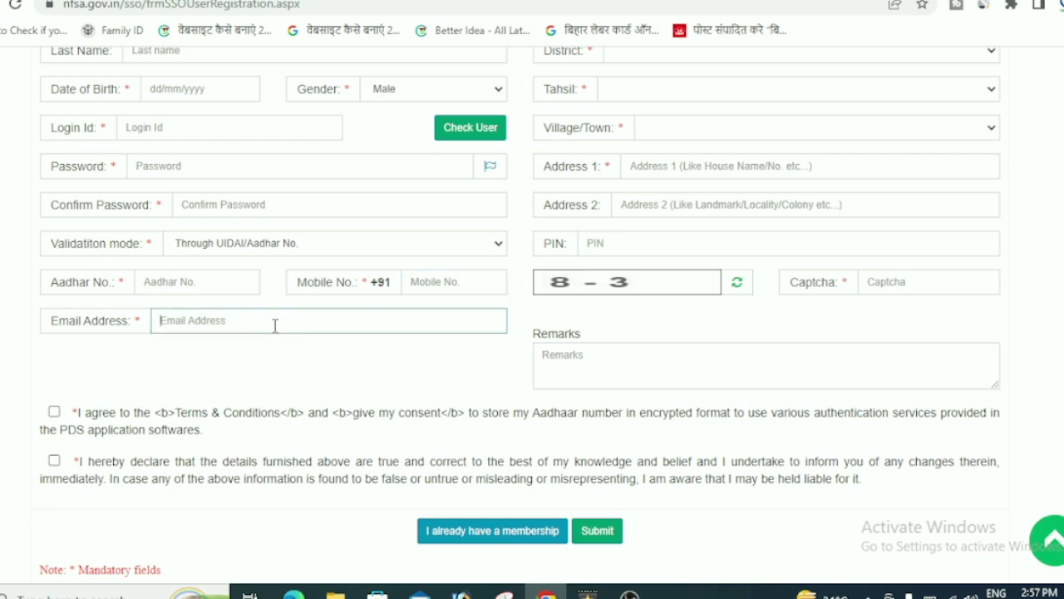
Step: Set the State to Rajasthan and the District to CHURU in the new user registration form
{"action": "scroll", "coordinate": [420, 344], "scroll_direction": "up", "scroll_amount": 3}
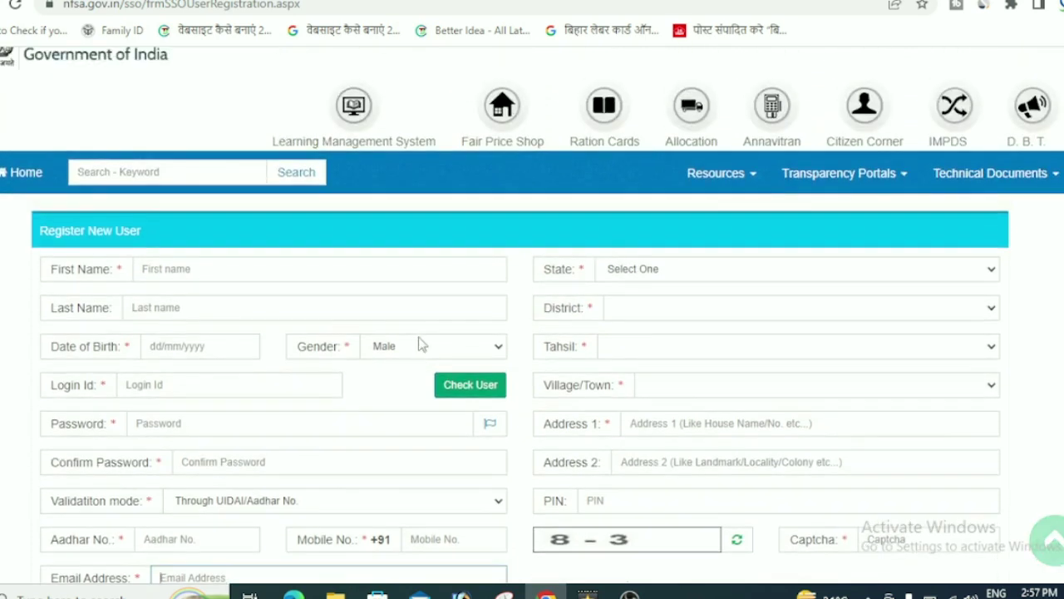
{"action": "left_click", "coordinate": [653, 270]}
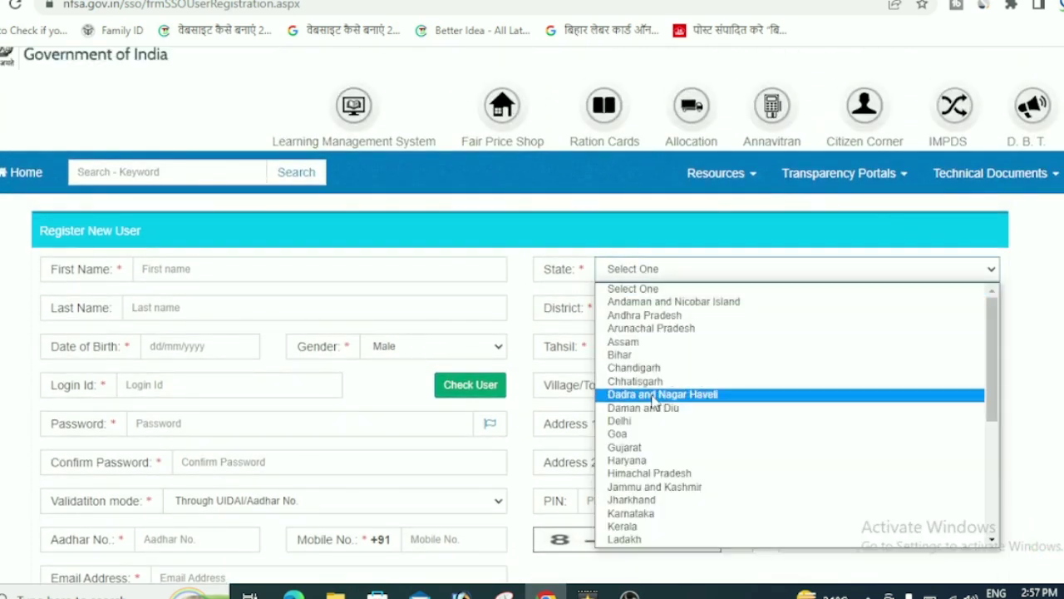
{"action": "scroll", "coordinate": [654, 400], "scroll_direction": "down", "scroll_amount": 3}
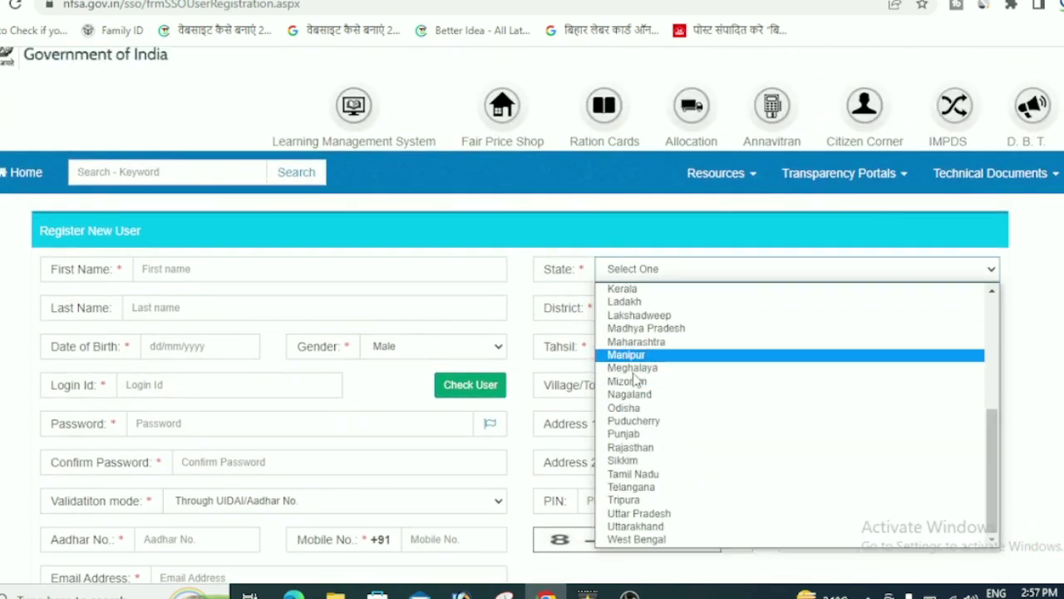
{"action": "left_click", "coordinate": [633, 453]}
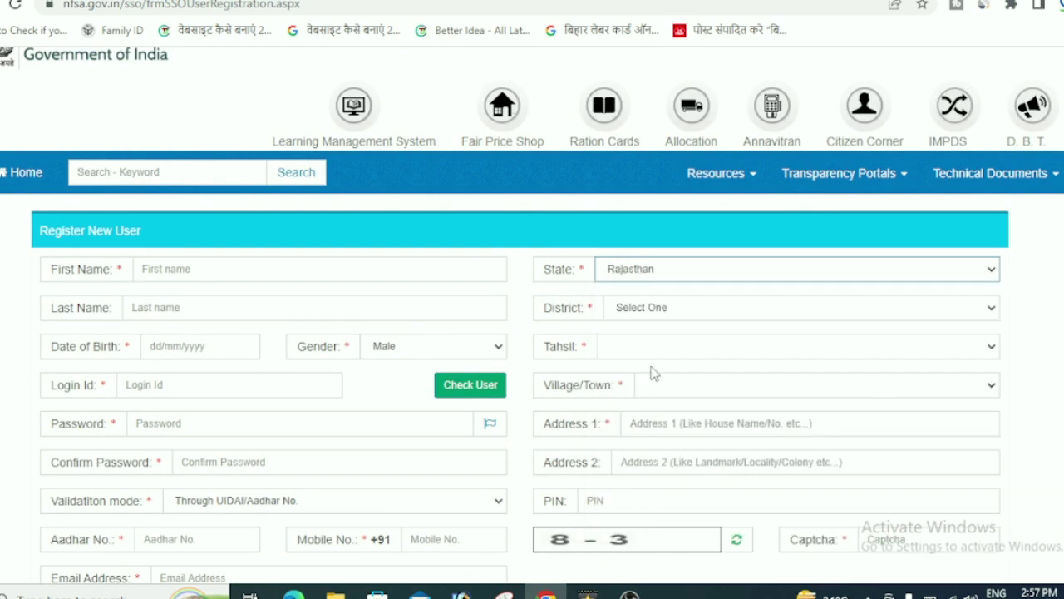
{"action": "left_click", "coordinate": [702, 317]}
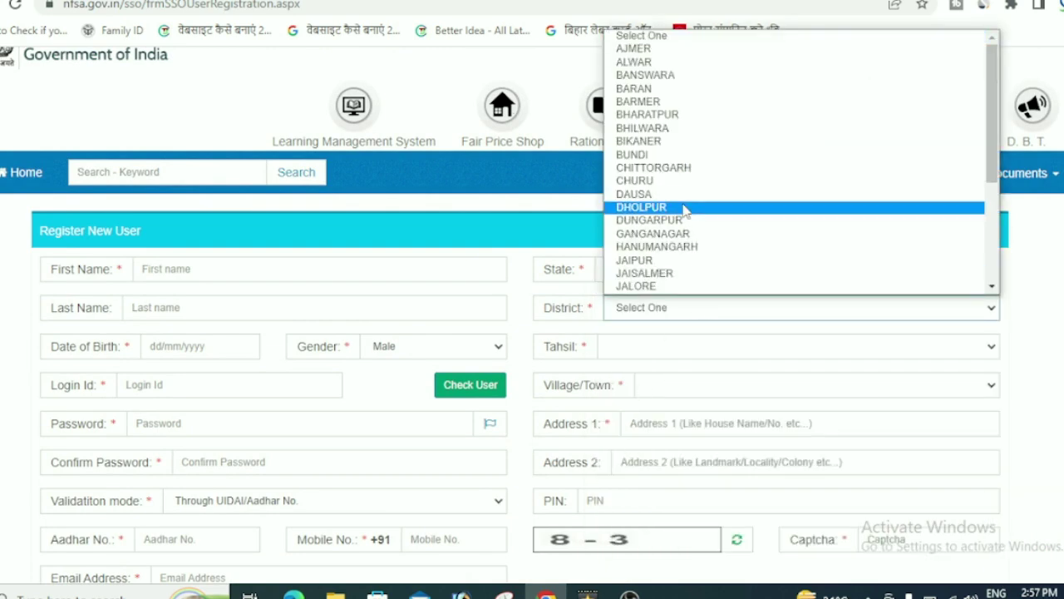
{"action": "left_click", "coordinate": [652, 189]}
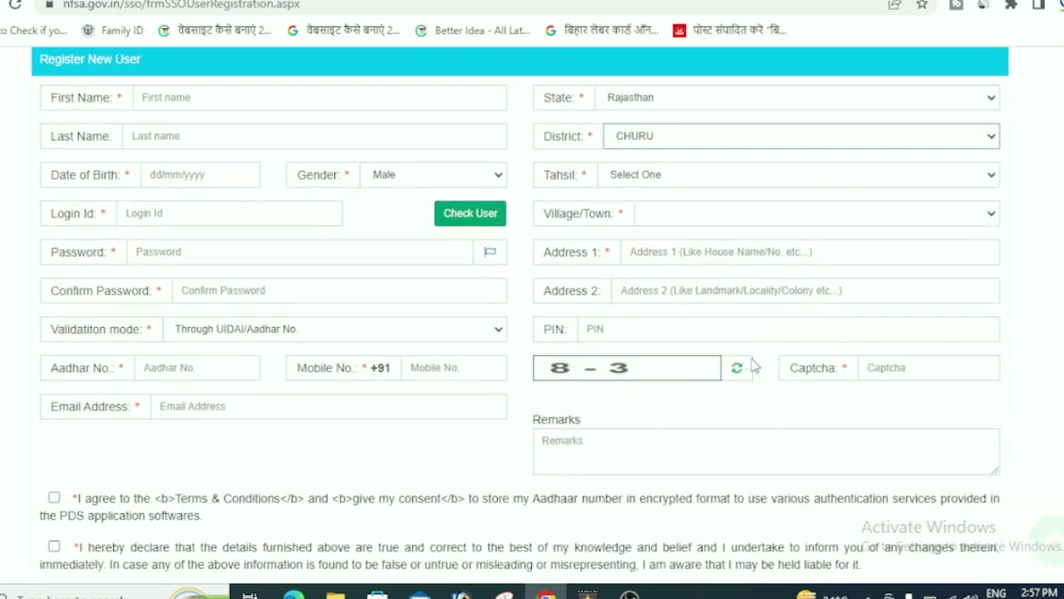
Step: Set the Tahsil to Sardarshahar in the new user registration form
{"action": "scroll", "coordinate": [661, 195], "scroll_direction": "down", "scroll_amount": 2}
{"action": "left_click", "coordinate": [680, 218]}
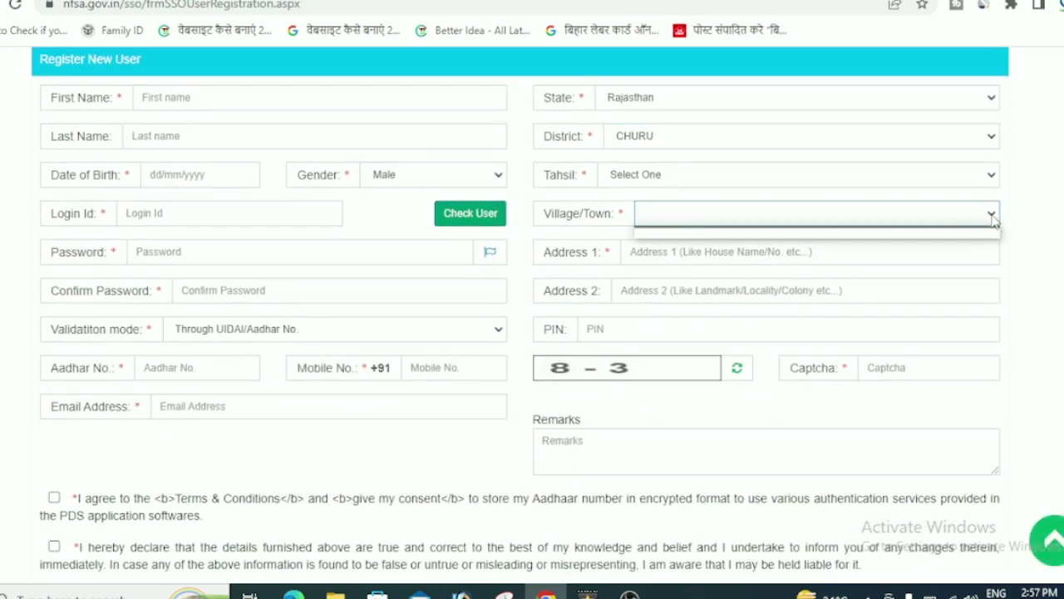
{"action": "left_click", "coordinate": [739, 183]}
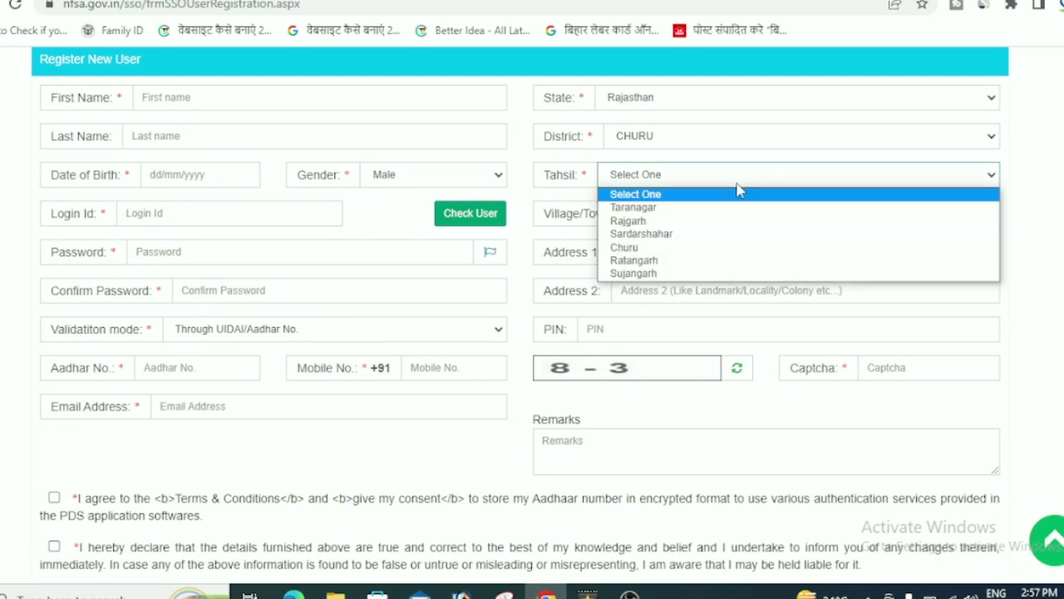
{"action": "left_click", "coordinate": [640, 234]}
Step: Choose Malsisar as the Village/Town in the registration form
{"action": "left_click", "coordinate": [732, 212]}
{"action": "scroll", "coordinate": [731, 260], "scroll_direction": "down", "scroll_amount": 20}
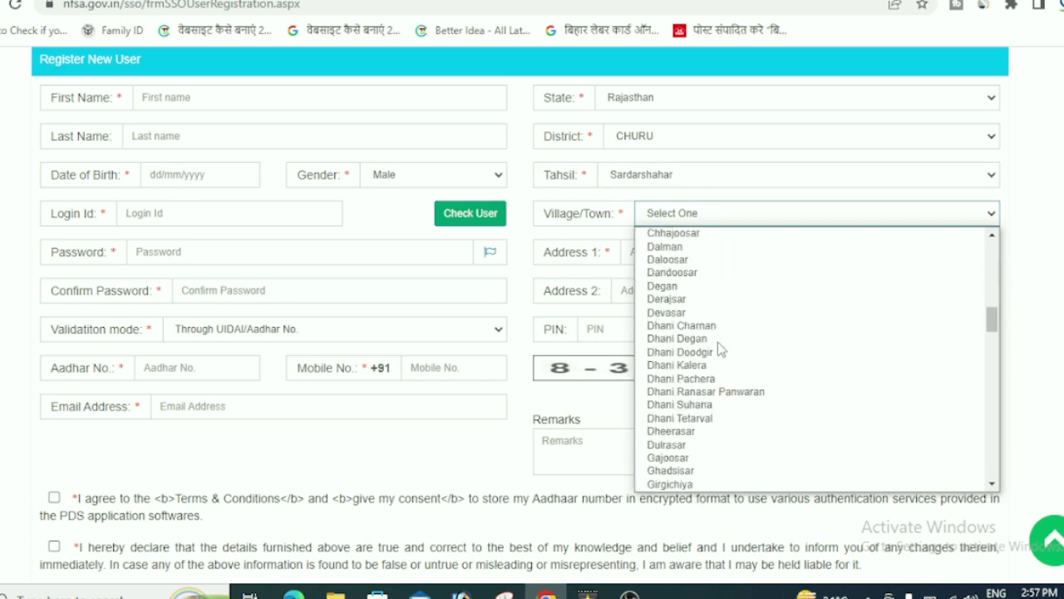
{"action": "scroll", "coordinate": [719, 342], "scroll_direction": "down", "scroll_amount": 20}
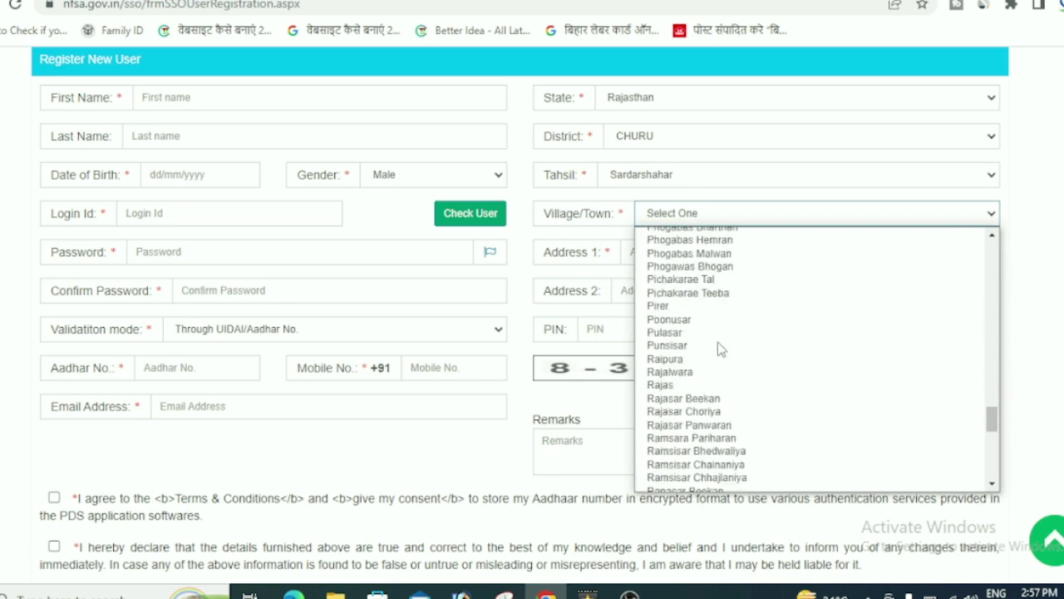
{"action": "scroll", "coordinate": [718, 345], "scroll_direction": "up", "scroll_amount": 20}
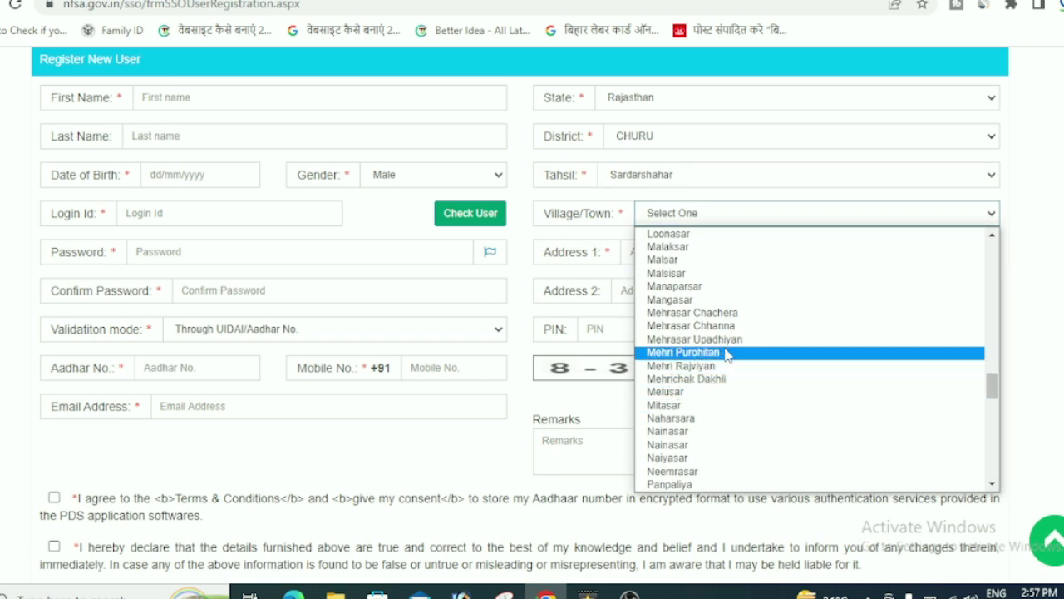
{"action": "left_click", "coordinate": [666, 273]}
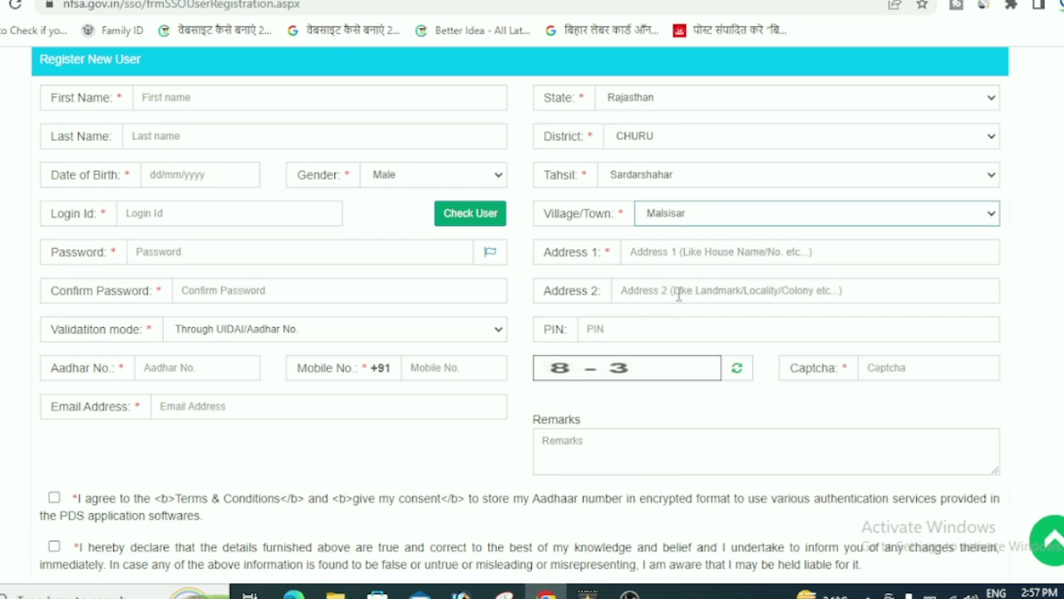
Step: Fill the Address 1, Address 2 and postal PIN fields of the registration form with placeholder text
{"action": "left_click", "coordinate": [705, 254]}
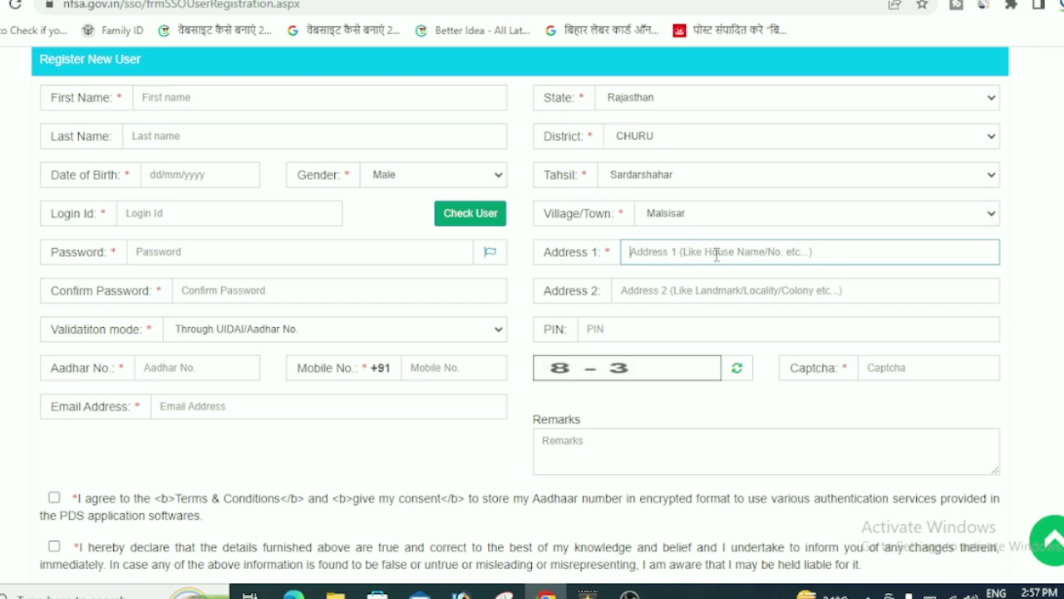
{"action": "type", "text": "ttt"}
{"action": "type", "text": "ejfyttyf n hgfy"}
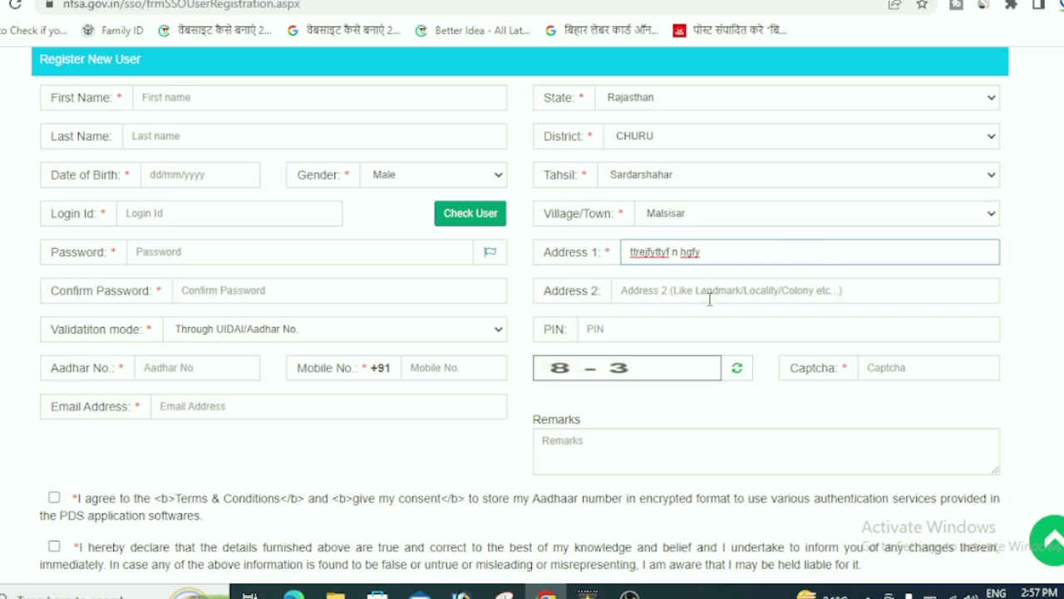
{"action": "left_click", "coordinate": [710, 299]}
{"action": "type", "text": "guy"}
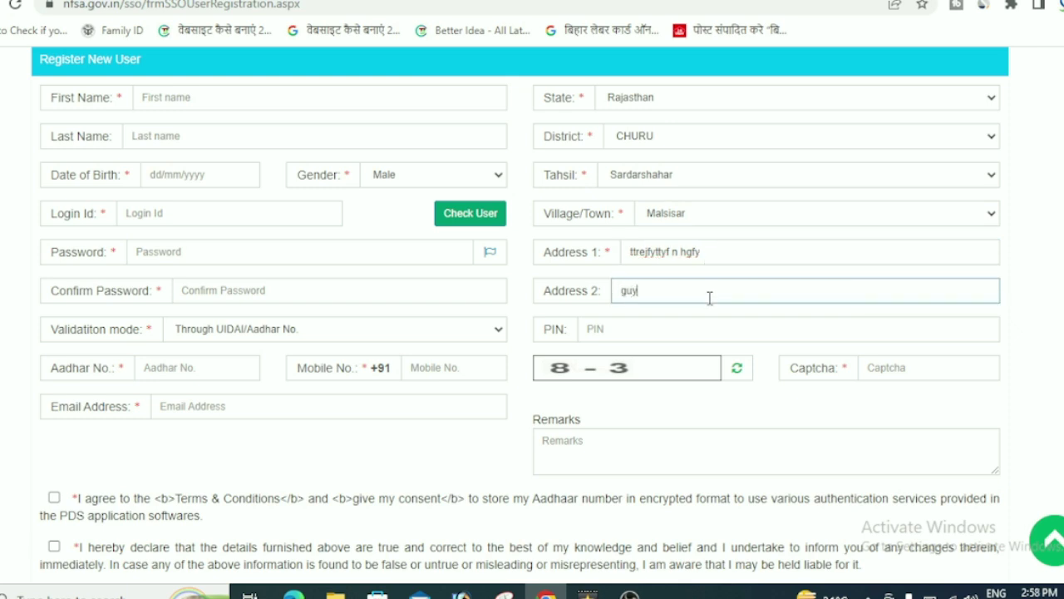
{"action": "type", "text": "ftyckuguygufuy"}
{"action": "left_click", "coordinate": [666, 335]}
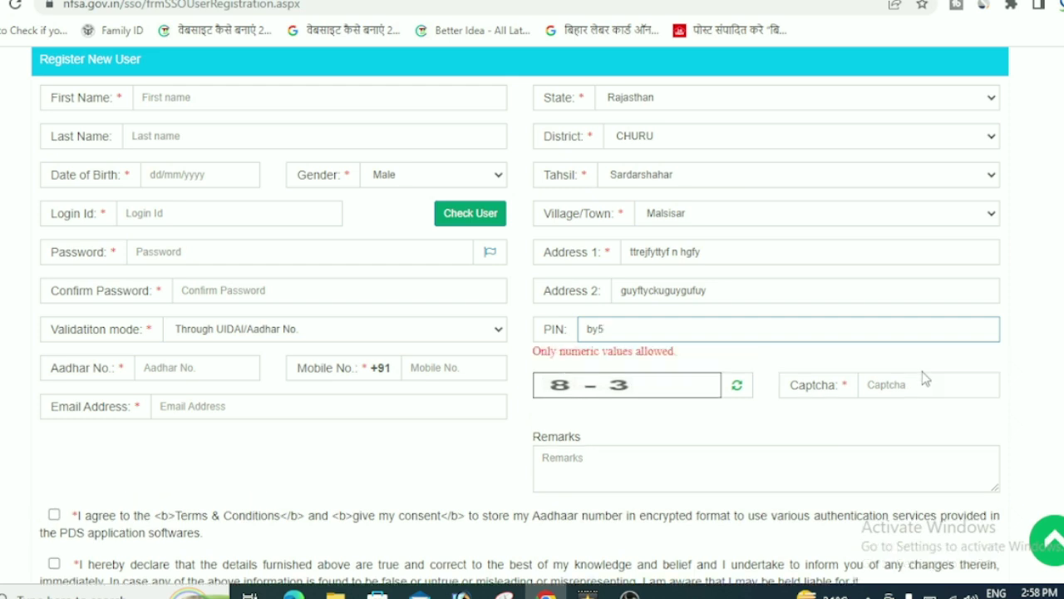
{"action": "type", "text": "ytf"}
Step: Go to the sign-in page for users who already have a membership and refresh the captcha under Sign In with Login Id
{"action": "scroll", "coordinate": [734, 444], "scroll_direction": "down", "scroll_amount": 1}
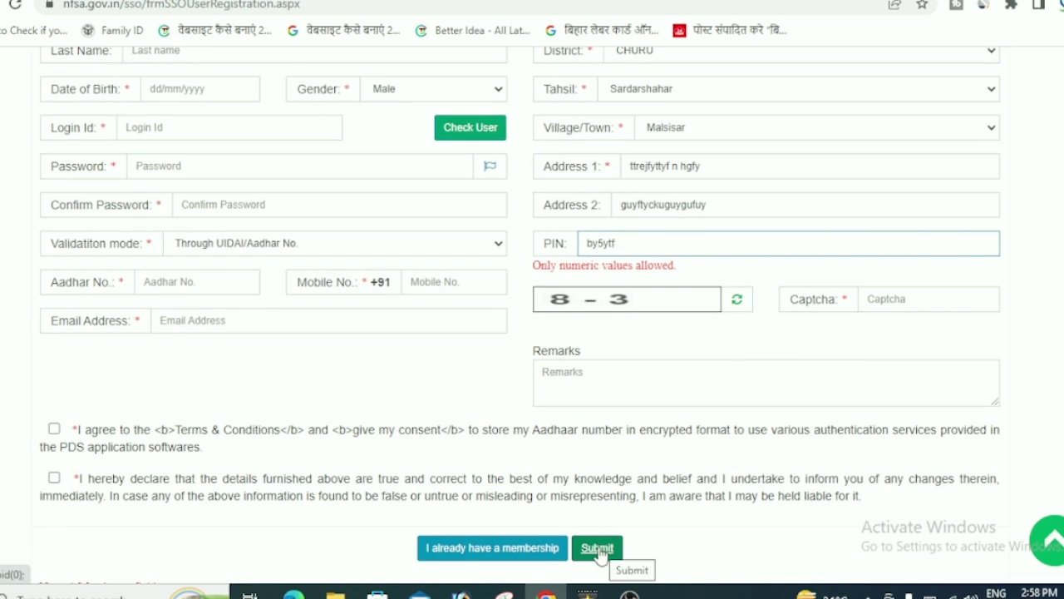
{"action": "left_click", "coordinate": [539, 556]}
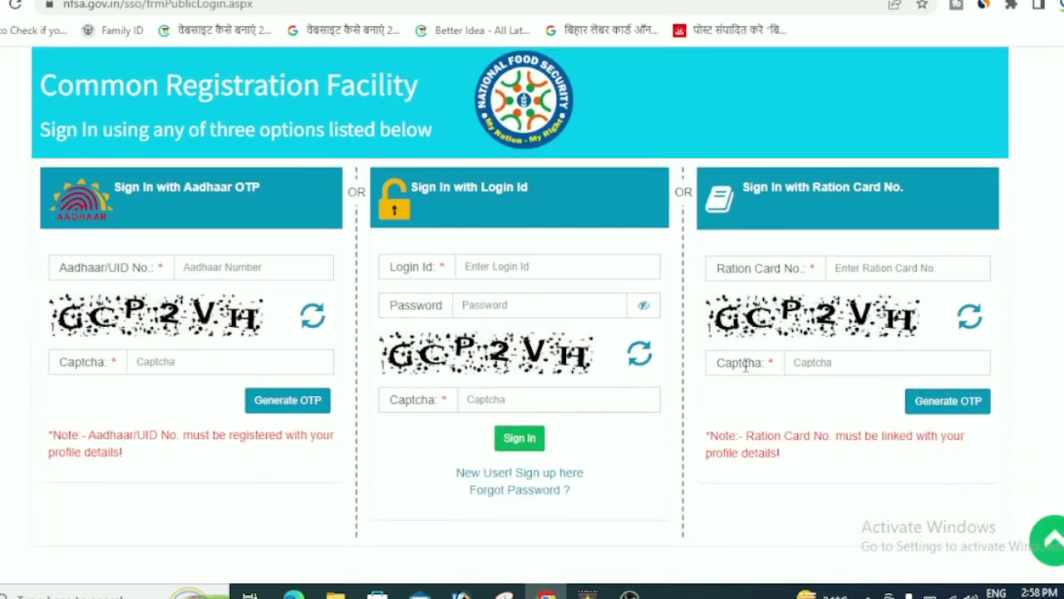
{"action": "left_click", "coordinate": [552, 267]}
{"action": "left_click", "coordinate": [549, 306]}
{"action": "left_click", "coordinate": [394, 362]}
{"action": "left_click", "coordinate": [639, 359]}
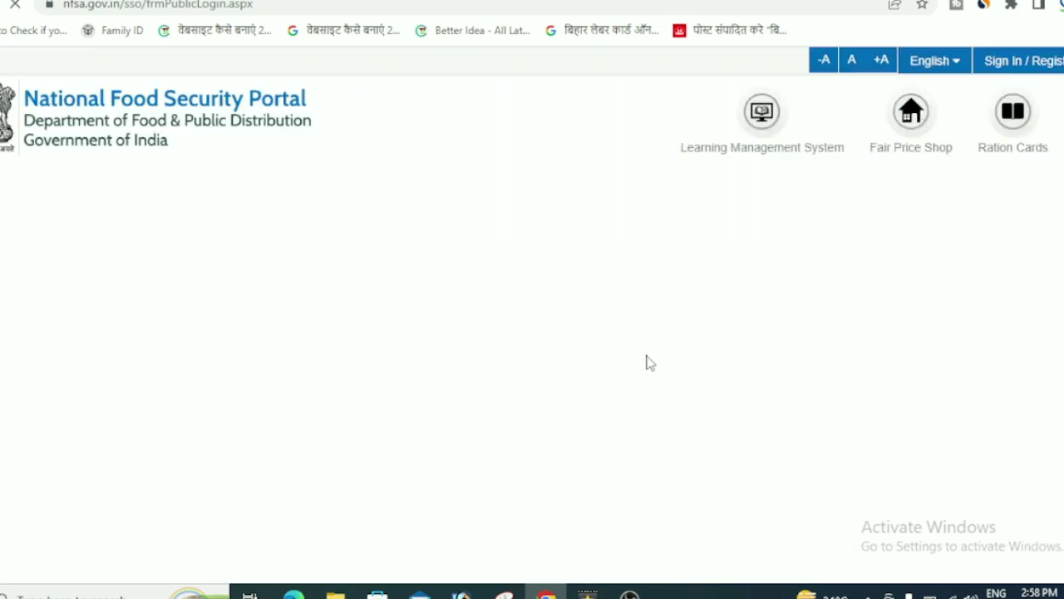
Step: Examine the new captcha image and visit the Captcha field under Sign In with Login Id
{"action": "scroll", "coordinate": [616, 366], "scroll_direction": "down", "scroll_amount": 2}
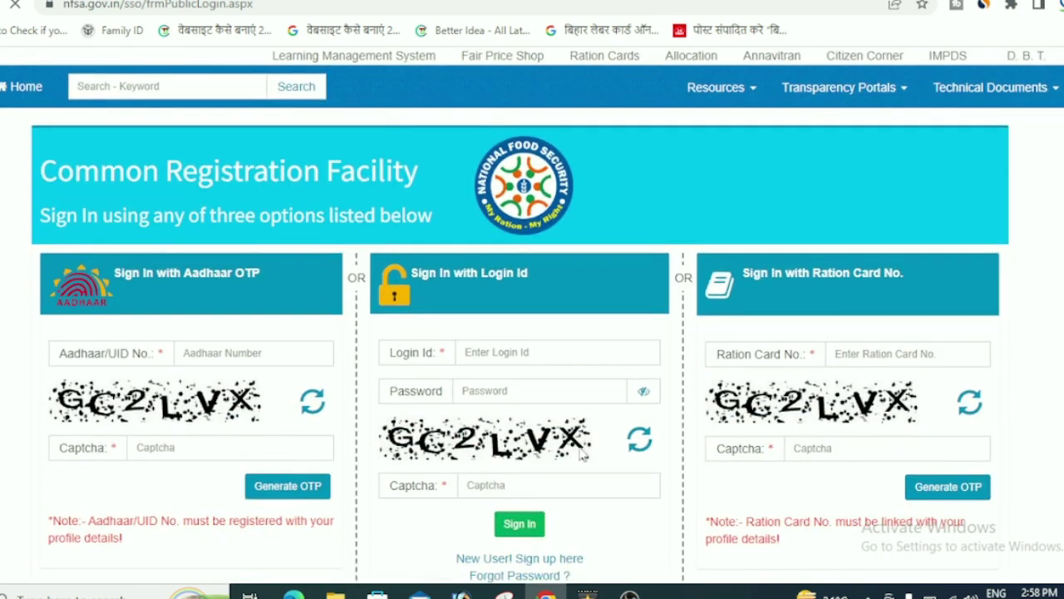
{"action": "left_click_drag", "start_coordinate": [397, 445], "coordinate": [499, 445]}
{"action": "left_click", "coordinate": [540, 488]}
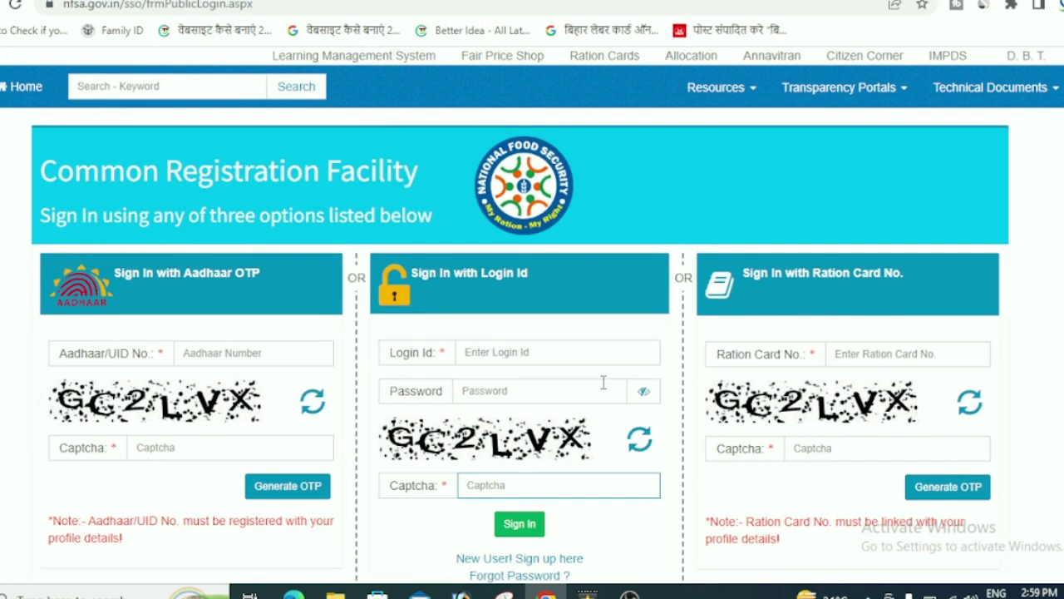
Step: Highlight the web address of the public login page and look over the page down to its footer
{"action": "scroll", "coordinate": [615, 379], "scroll_direction": "down", "scroll_amount": 1}
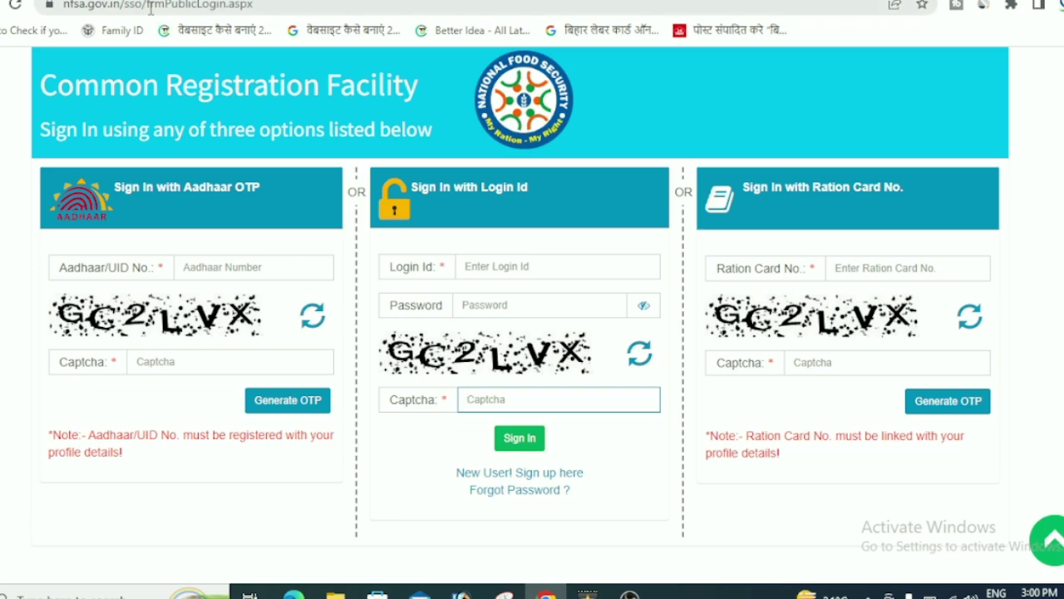
{"action": "left_click_drag", "start_coordinate": [282, 5], "coordinate": [63, 5]}
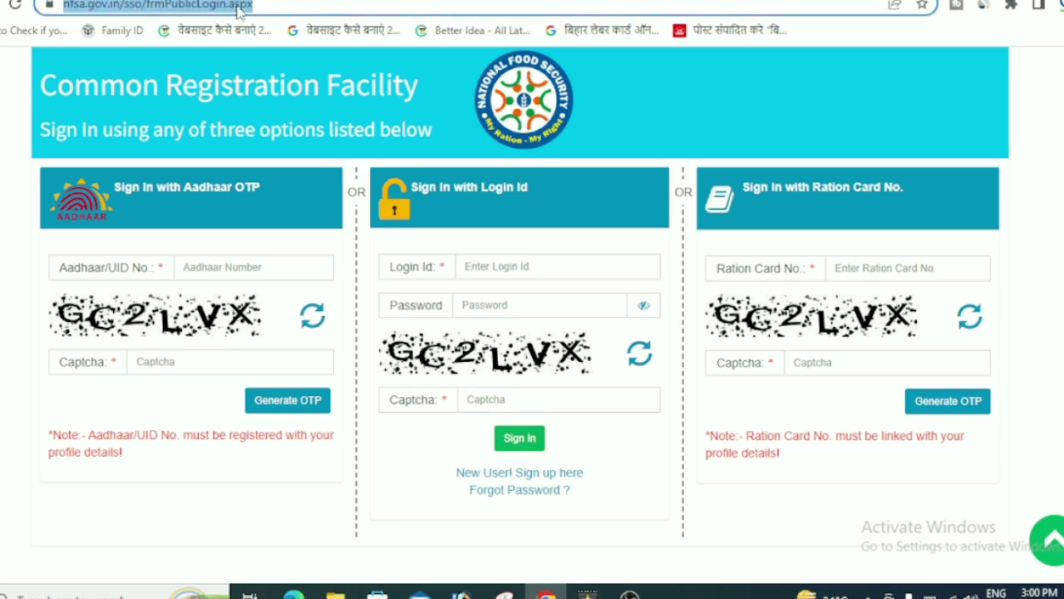
{"action": "scroll", "coordinate": [630, 499], "scroll_direction": "down", "scroll_amount": 4}
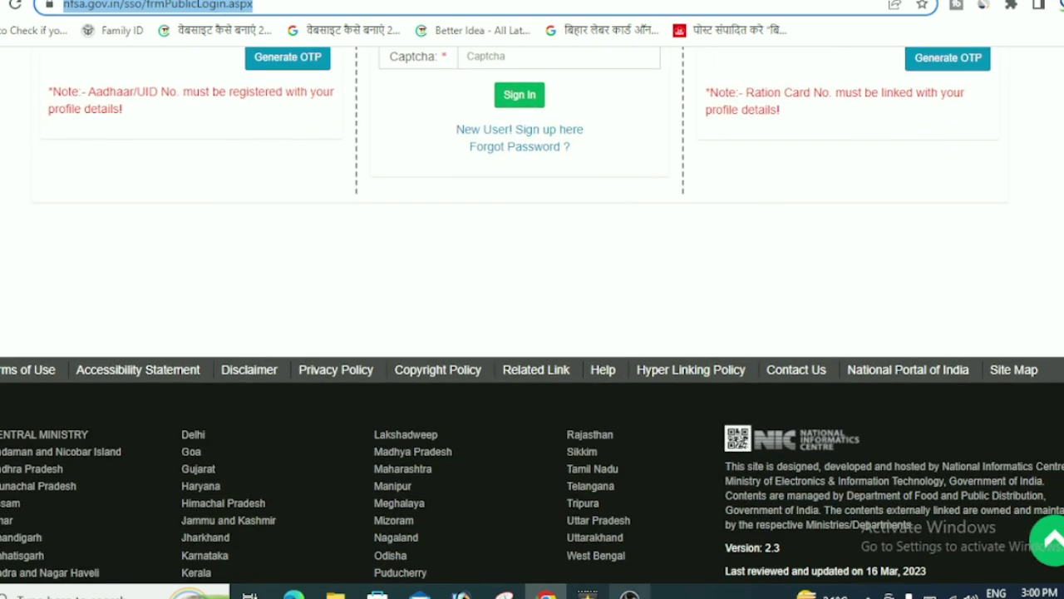
{"action": "scroll", "coordinate": [563, 339], "scroll_direction": "up", "scroll_amount": 6}
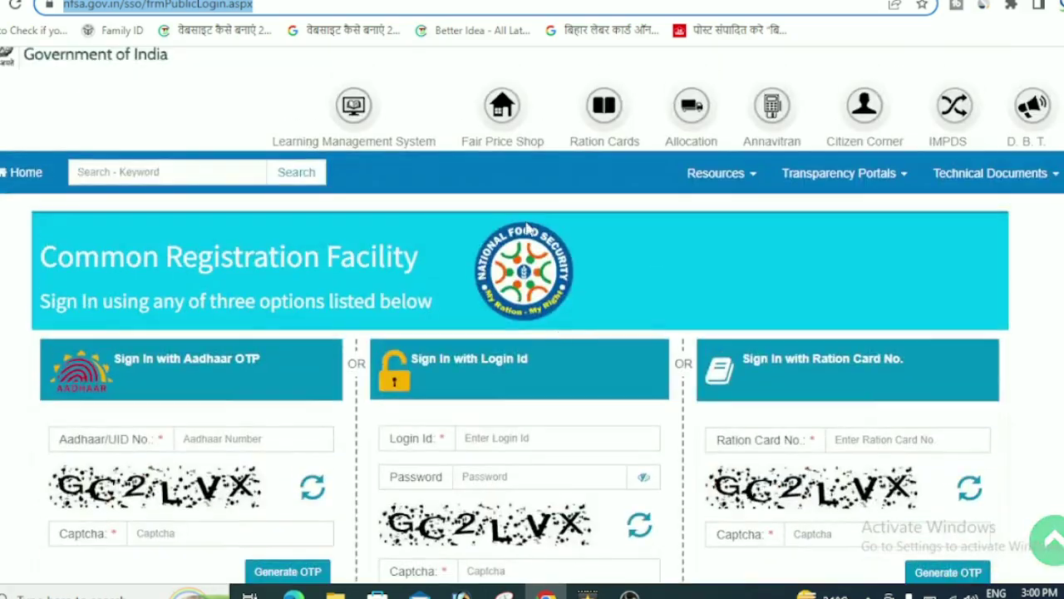
Step: Return to the image search results for "rashan card kaise banaye online" and browse the ration card application images
{"action": "key", "text": "alt+Left"}
{"action": "scroll", "coordinate": [563, 296], "scroll_direction": "down", "scroll_amount": 5}
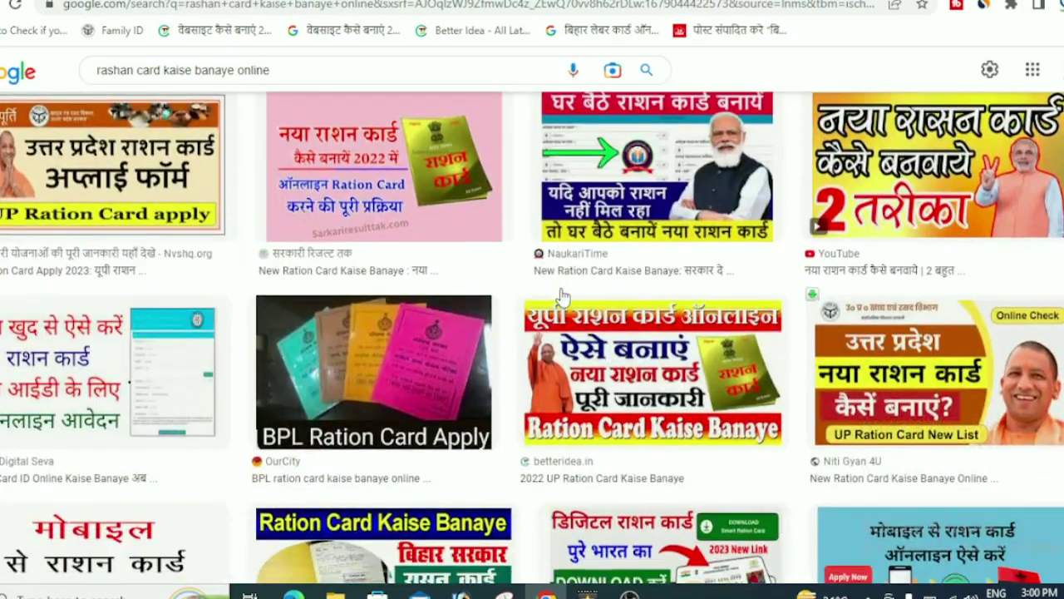
{"action": "scroll", "coordinate": [563, 296], "scroll_direction": "down", "scroll_amount": 10}
{"action": "scroll", "coordinate": [565, 301], "scroll_direction": "down", "scroll_amount": 12}
{"action": "scroll", "coordinate": [570, 306], "scroll_direction": "down", "scroll_amount": 12}
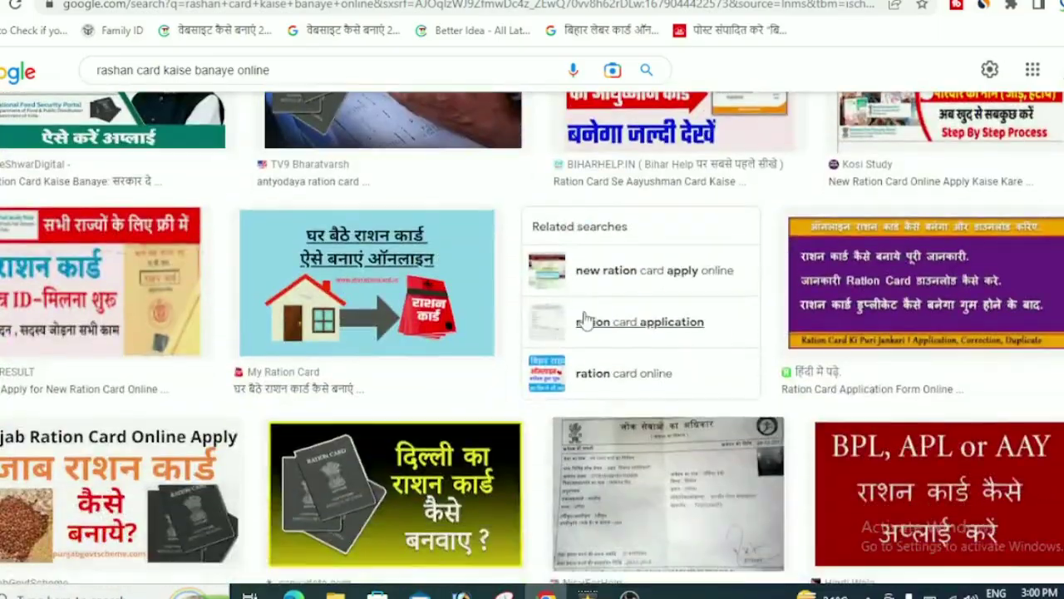
{"action": "scroll", "coordinate": [582, 314], "scroll_direction": "up", "scroll_amount": 6}
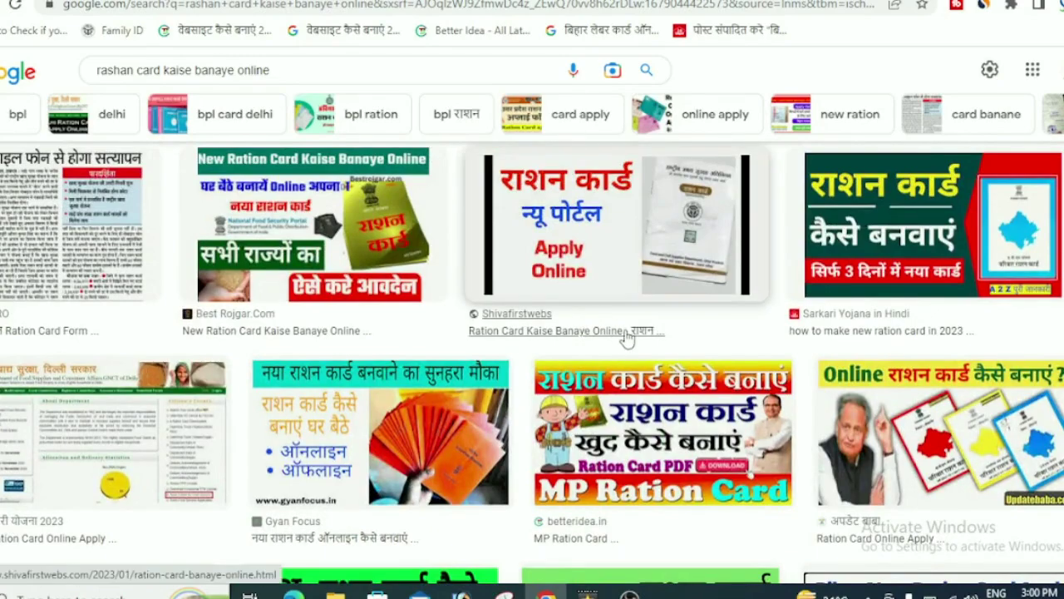
{"action": "scroll", "coordinate": [634, 325], "scroll_direction": "down", "scroll_amount": 2}
{"action": "scroll", "coordinate": [636, 319], "scroll_direction": "up", "scroll_amount": 2}
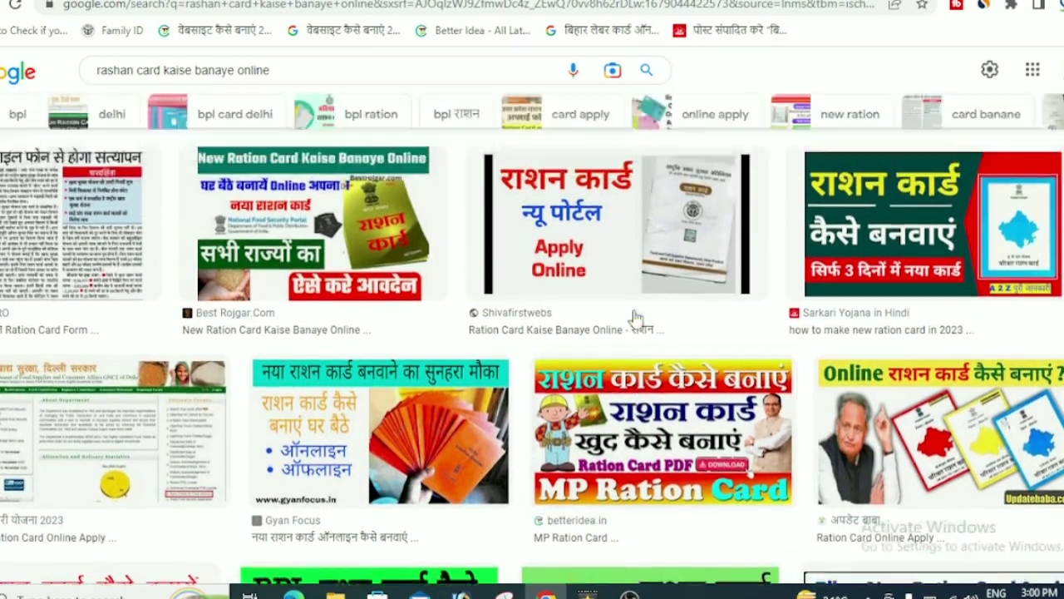
{"action": "scroll", "coordinate": [635, 318], "scroll_direction": "up", "scroll_amount": 1}
{"action": "scroll", "coordinate": [634, 319], "scroll_direction": "down", "scroll_amount": 5}
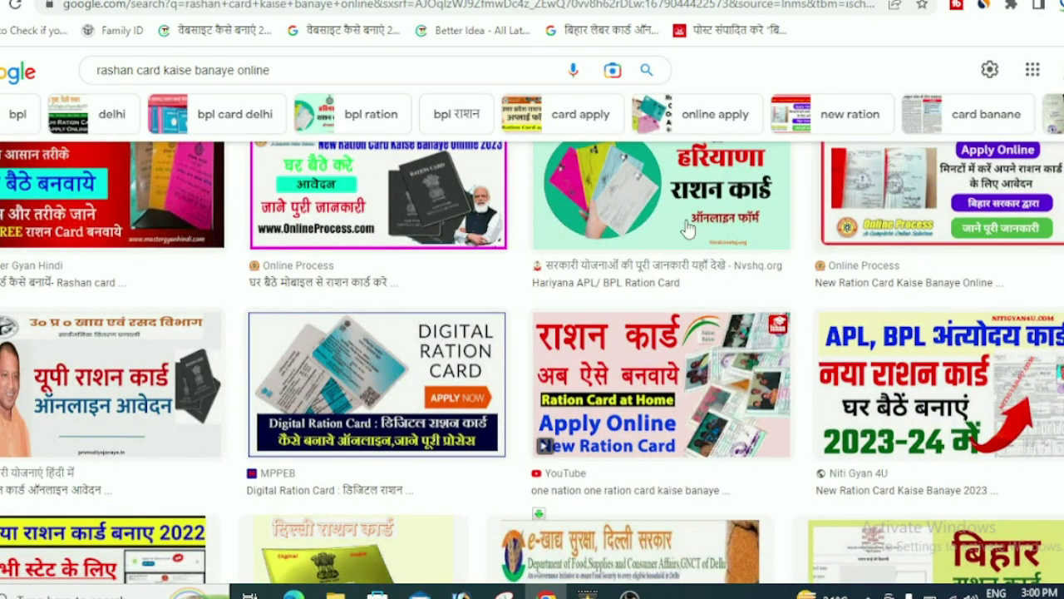
{"action": "scroll", "coordinate": [549, 346], "scroll_direction": "up", "scroll_amount": 1}
{"action": "scroll", "coordinate": [549, 346], "scroll_direction": "up", "scroll_amount": 3}
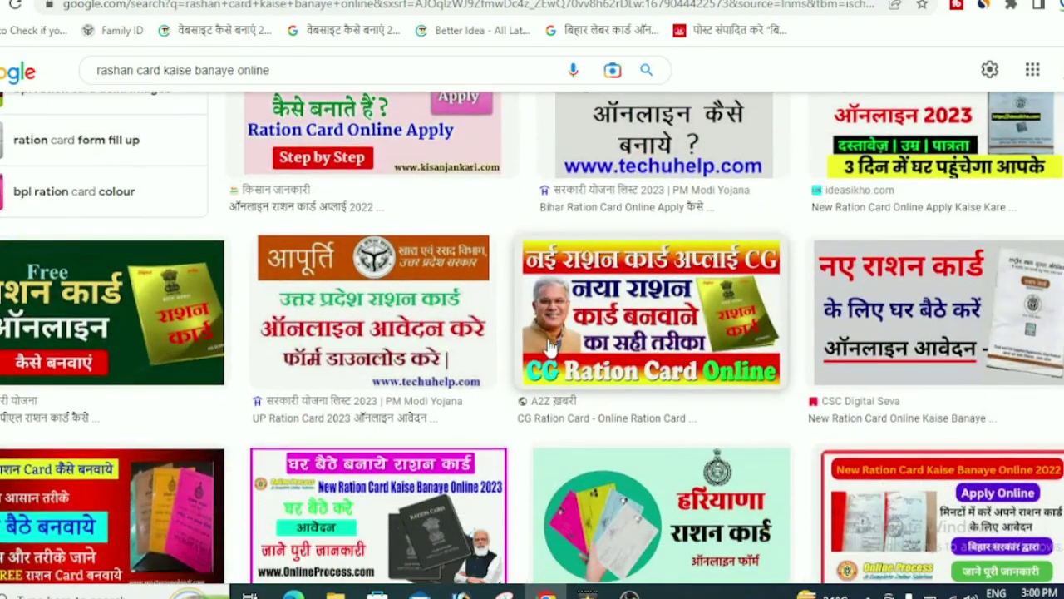